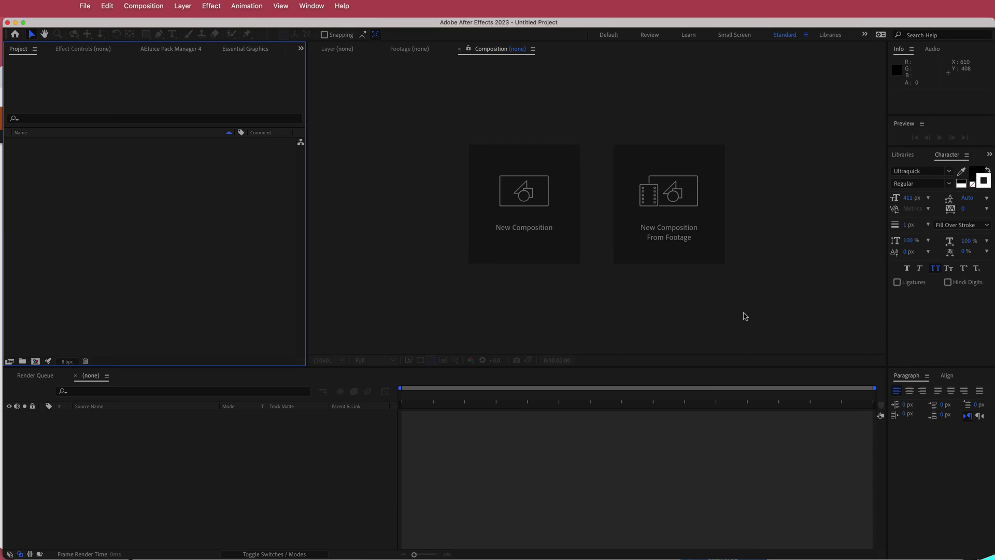
- Create Comp 1 at 1920×1080, 30 fps, 15 seconds with the Social Media Landscape HD preset
{"action": "left_click", "coordinate": [551, 241]}
{"action": "left_click", "coordinate": [550, 241]}
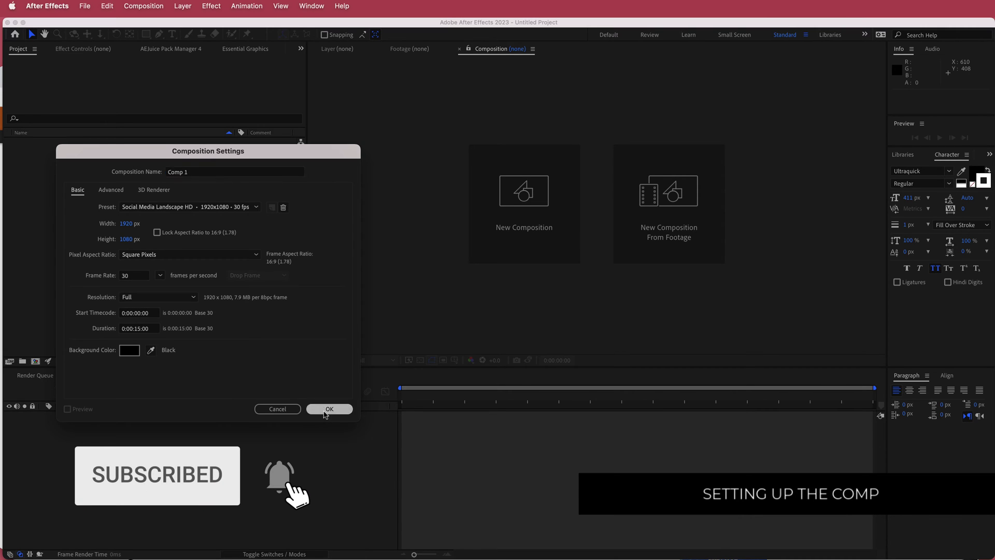
{"action": "left_click", "coordinate": [327, 409]}
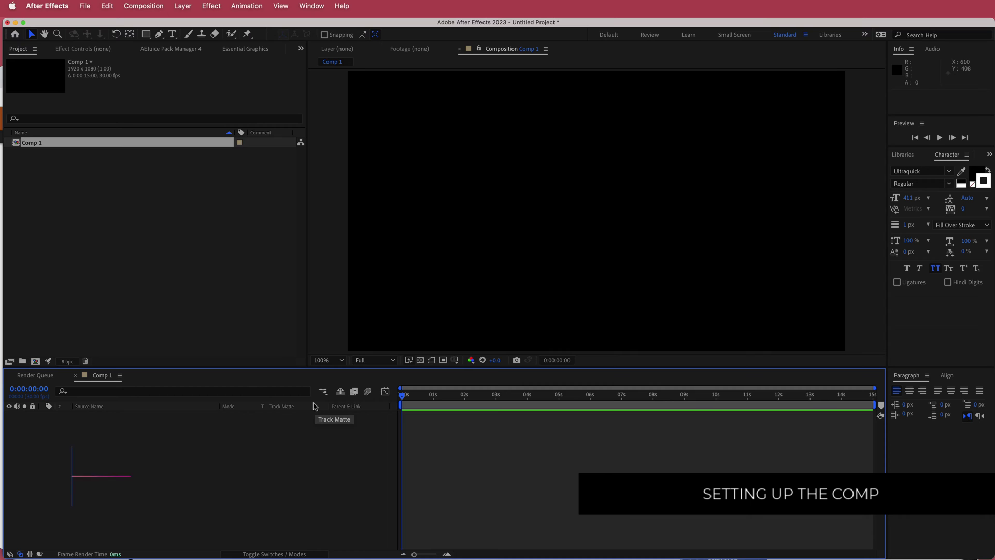
- Add a new solid layer named MIR to the timeline
{"action": "right_click", "coordinate": [297, 419]}
{"action": "mouse_move", "coordinate": [337, 427]}
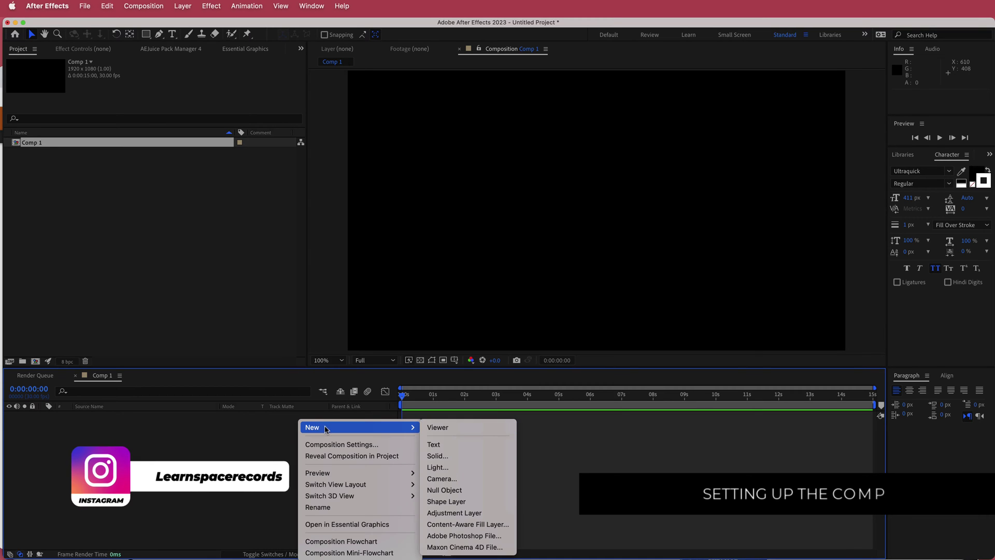
{"action": "left_click", "coordinate": [446, 455]}
{"action": "type", "text": "MIR"}
{"action": "key", "text": "Return"}
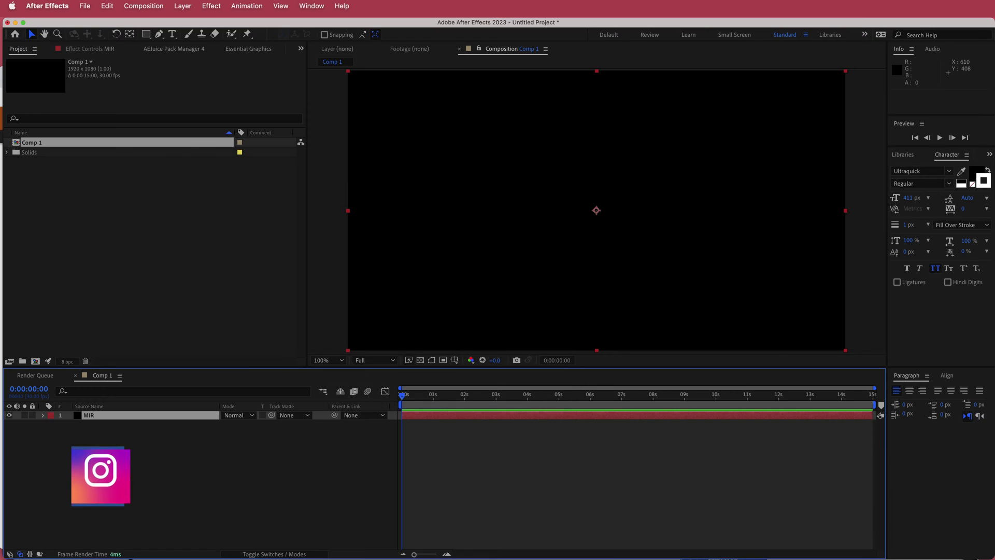
- Apply the Mir 3 effect to the MIR layer via the 'mir' effect search
{"action": "key", "text": "ctrl+space"}
{"action": "type", "text": "mir"}
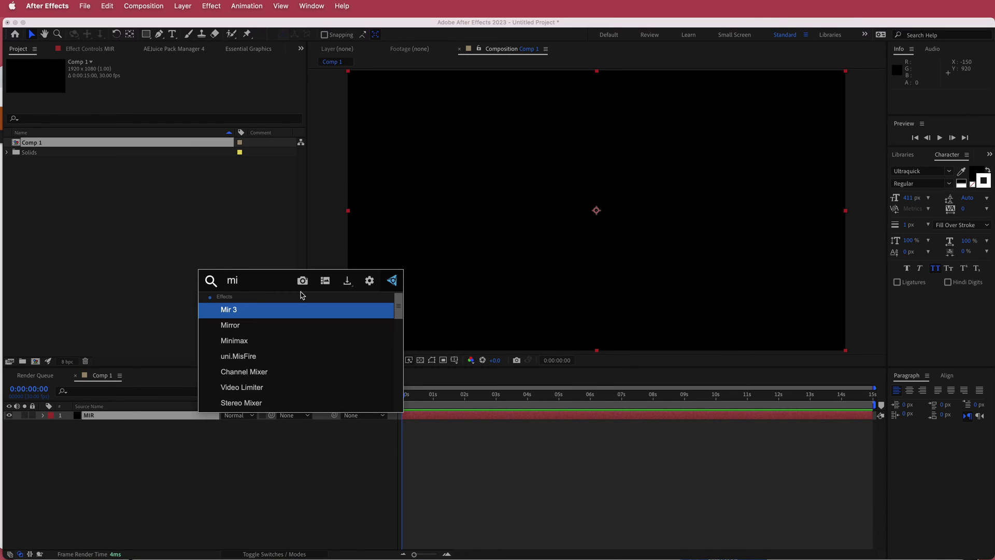
{"action": "key", "text": "Return"}
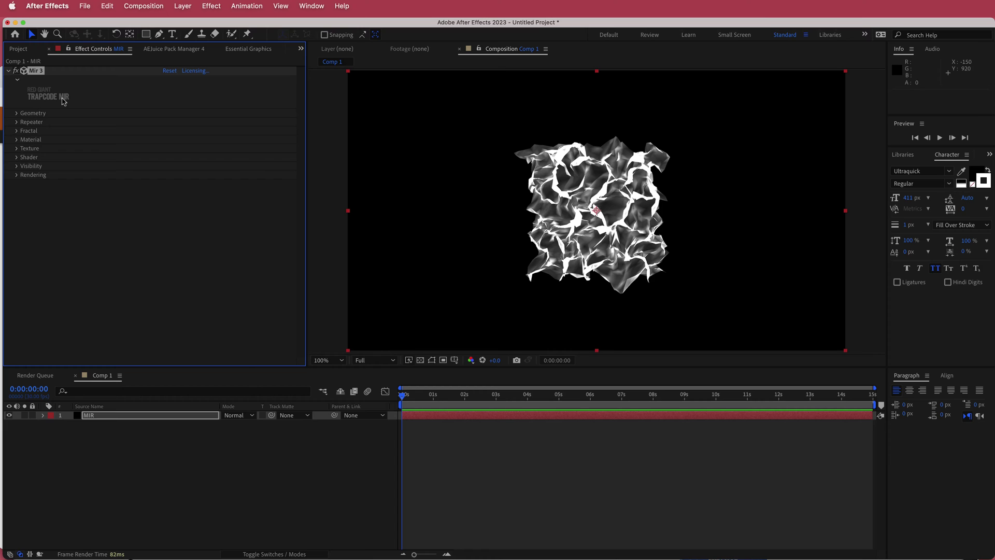
- Switch Mir 3 Geometry Size to XYZ Individual with Size X 5000 and Size Y 6000
{"action": "left_click", "coordinate": [17, 115]}
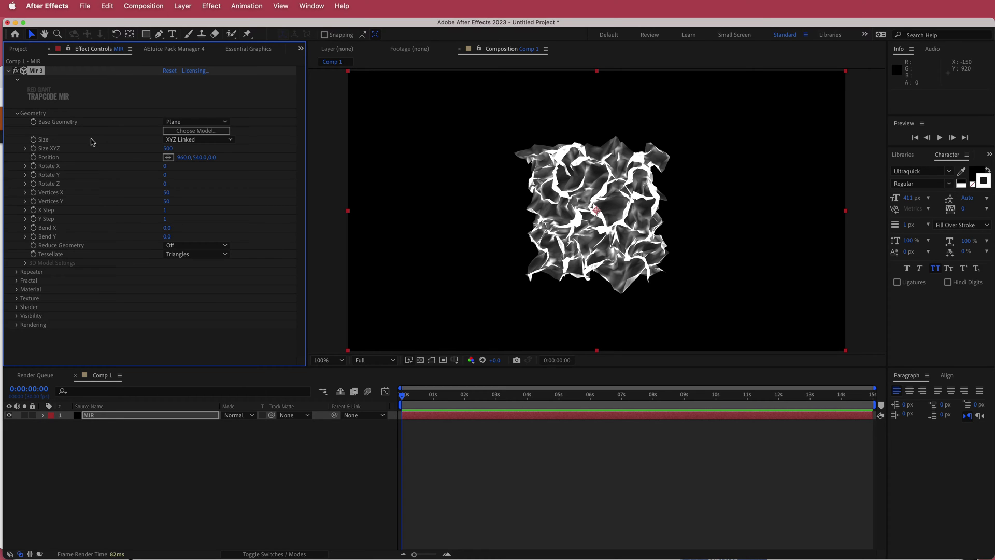
{"action": "left_click", "coordinate": [179, 139]}
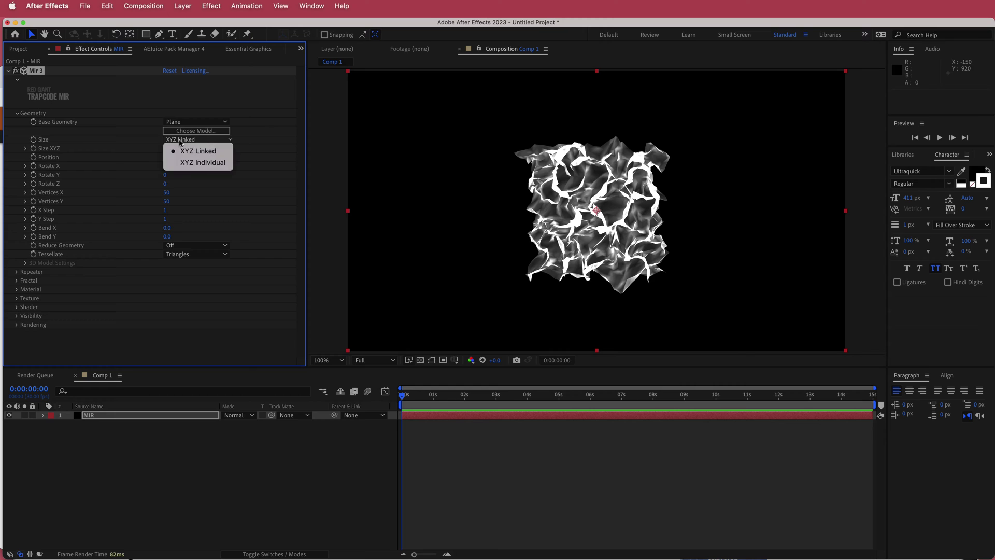
{"action": "left_click", "coordinate": [203, 163]}
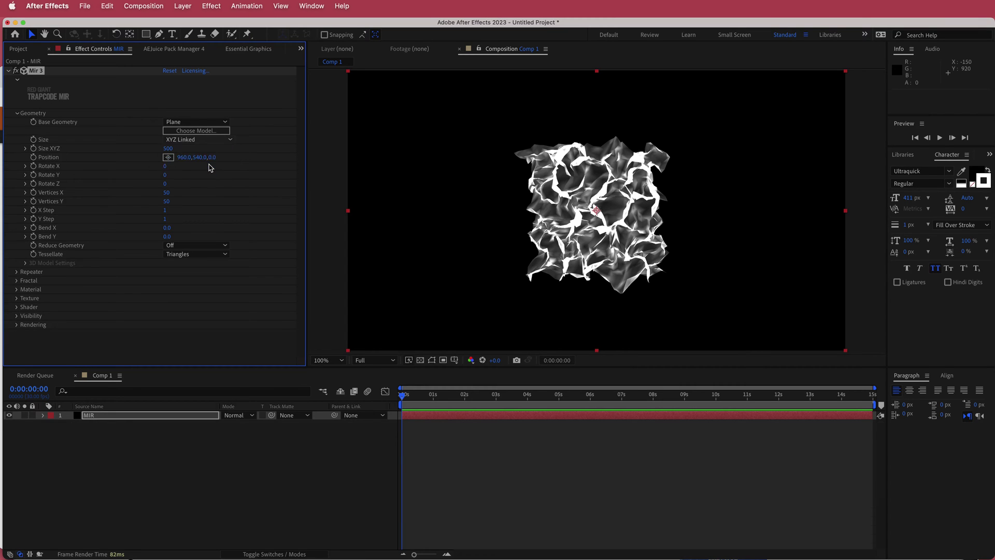
{"action": "left_click", "coordinate": [169, 149]}
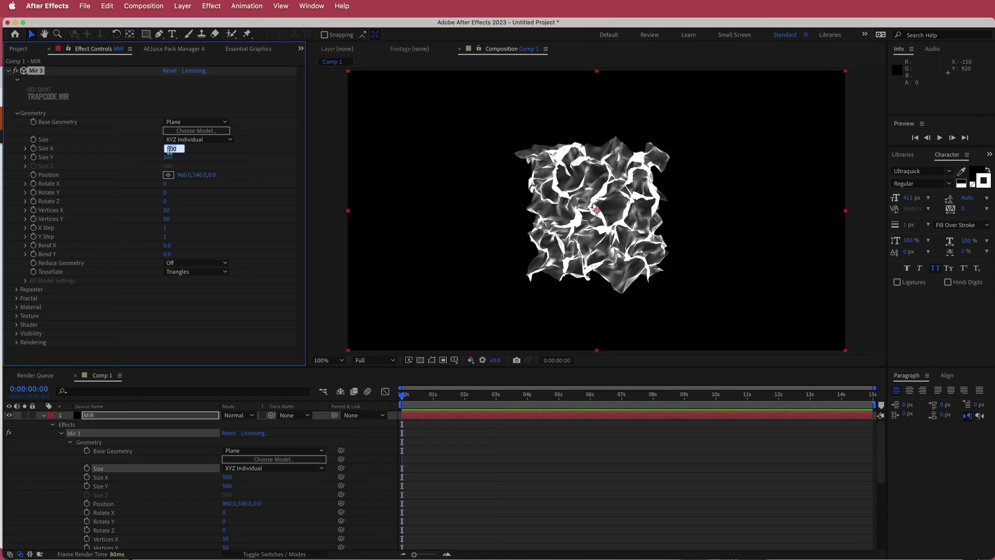
{"action": "type", "text": "5000"}
{"action": "key", "text": "Return"}
{"action": "key", "text": "Tab"}
{"action": "type", "text": "6000"}
{"action": "key", "text": "Return"}
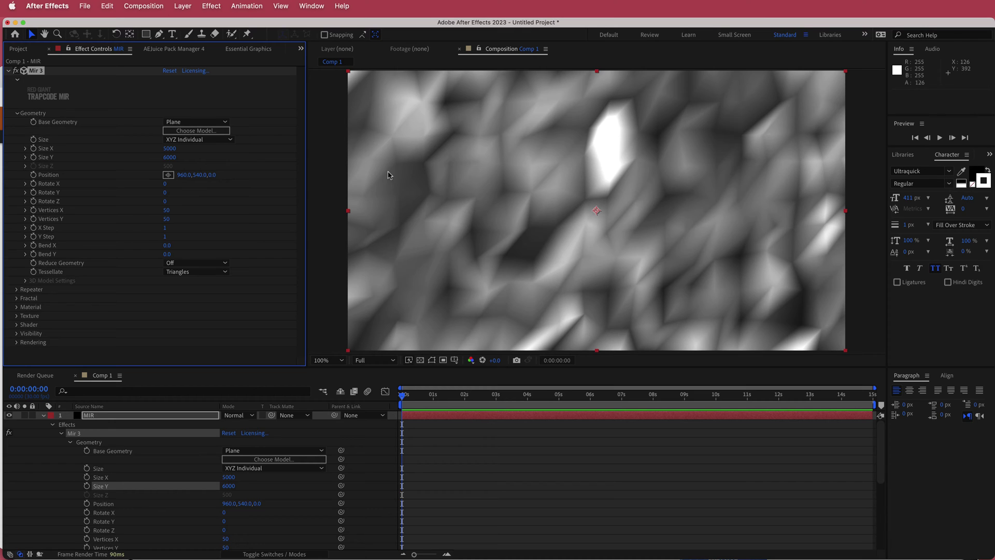
- Set Mir 3 Shader Draw to Points with Point Size 5 and Normal Effect 80
{"action": "left_click", "coordinate": [16, 325]}
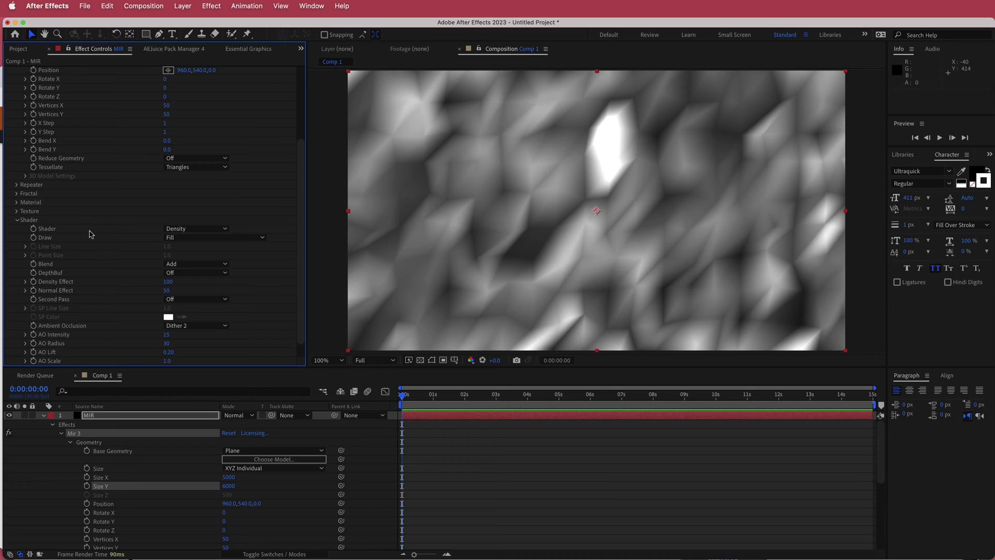
{"action": "left_click", "coordinate": [176, 238]}
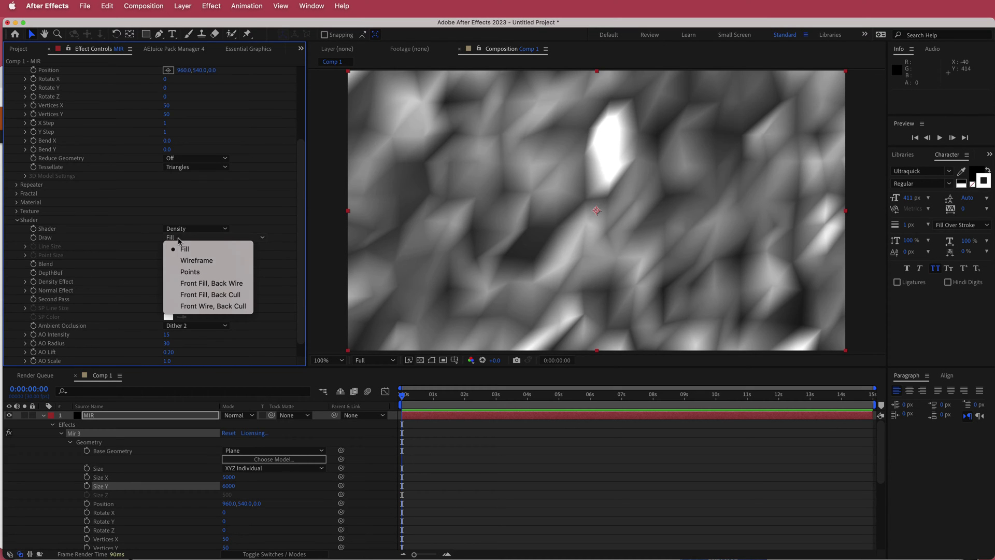
{"action": "left_click", "coordinate": [202, 270]}
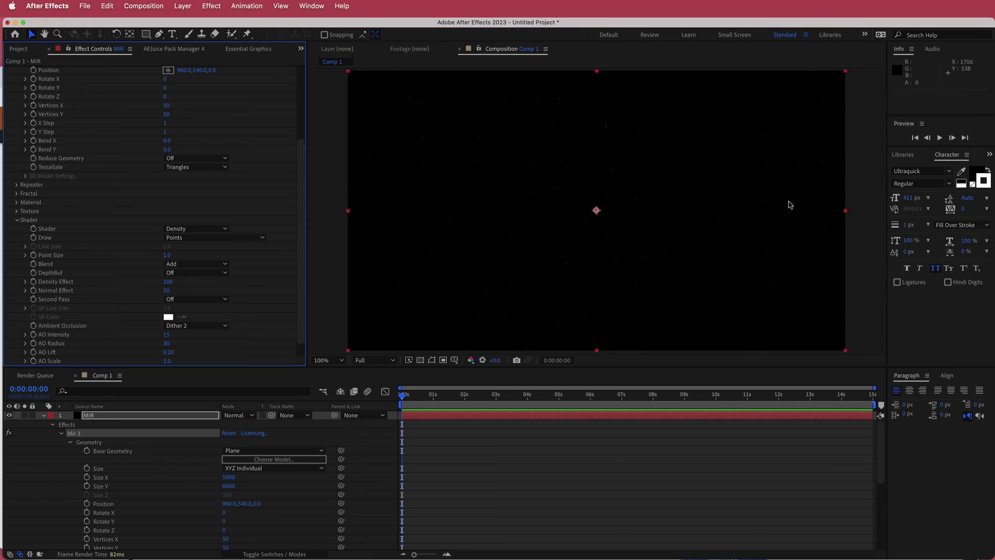
{"action": "left_click", "coordinate": [167, 255]}
{"action": "type", "text": "5"}
{"action": "key", "text": "Return"}
{"action": "left_click", "coordinate": [167, 290]}
{"action": "key", "text": "Return"}
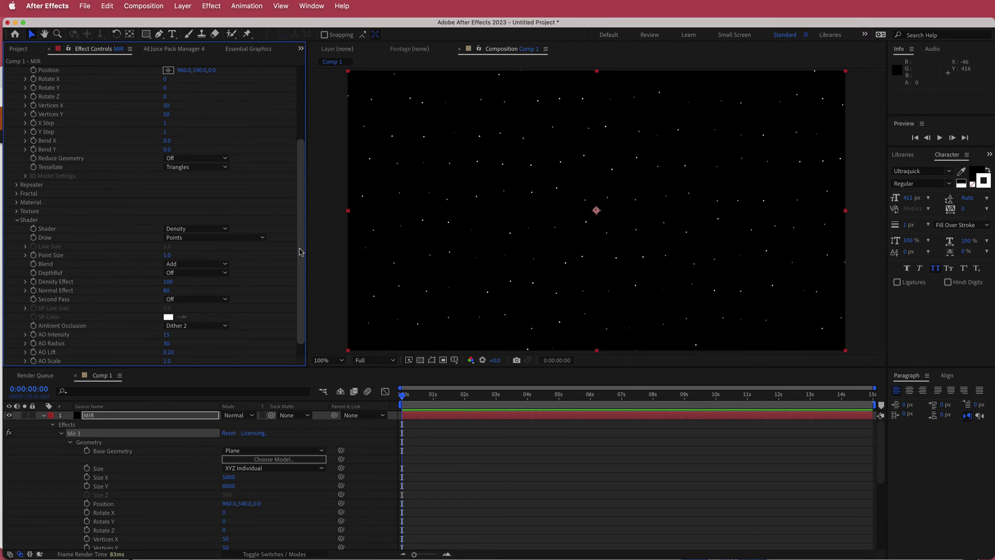
{"action": "scroll", "coordinate": [299, 272], "scroll_direction": "down", "scroll_amount": 1}
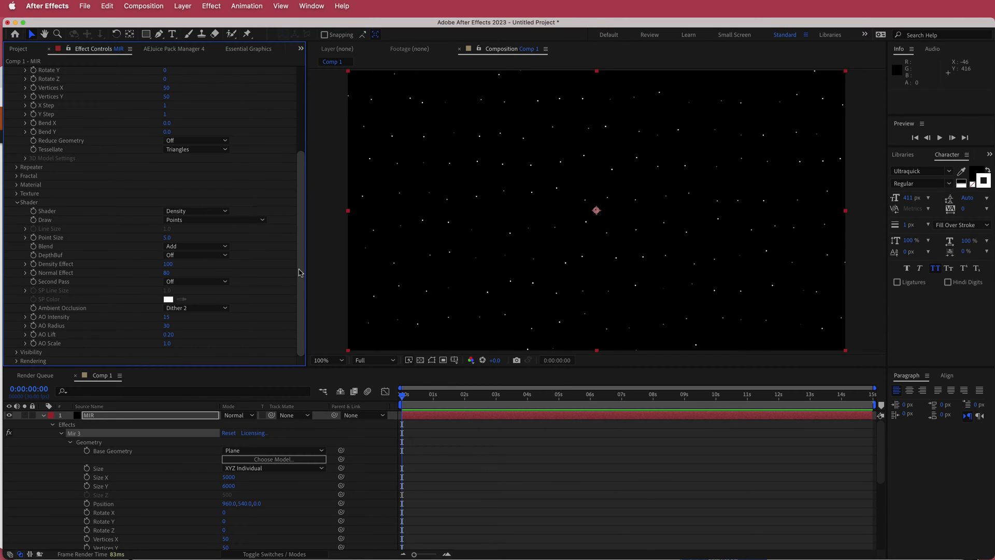
{"action": "left_click_drag", "start_coordinate": [300, 272], "coordinate": [298, 162]}
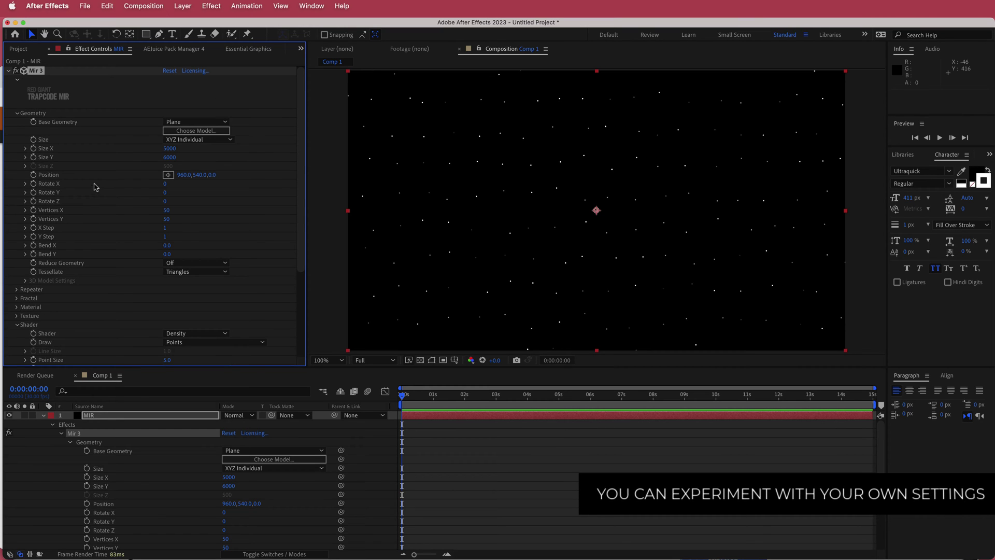
- Set Mir 3 Rotate X to -90, Vertices X to 100 and Vertices Y to 83
{"action": "left_click", "coordinate": [166, 184]}
{"action": "type", "text": "-90"}
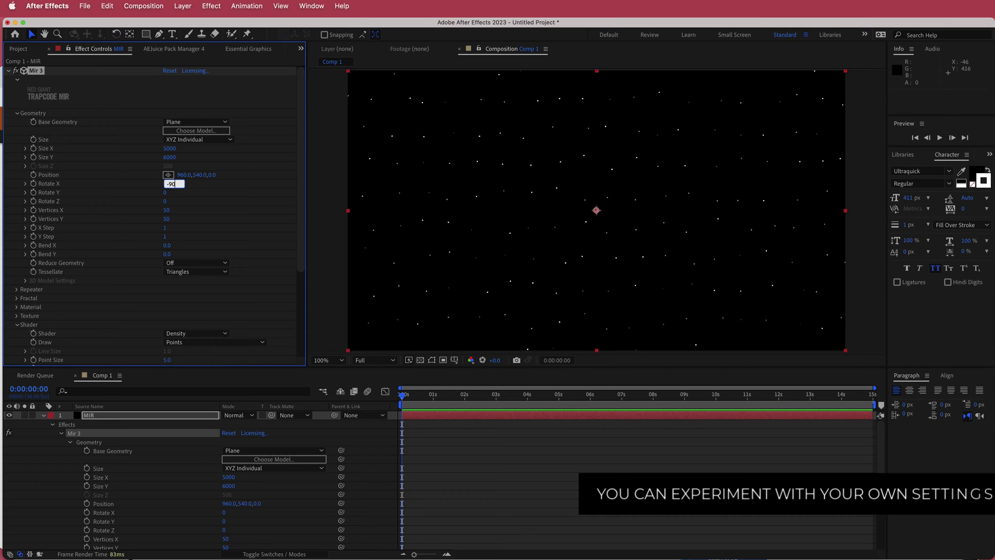
{"action": "key", "text": "Return"}
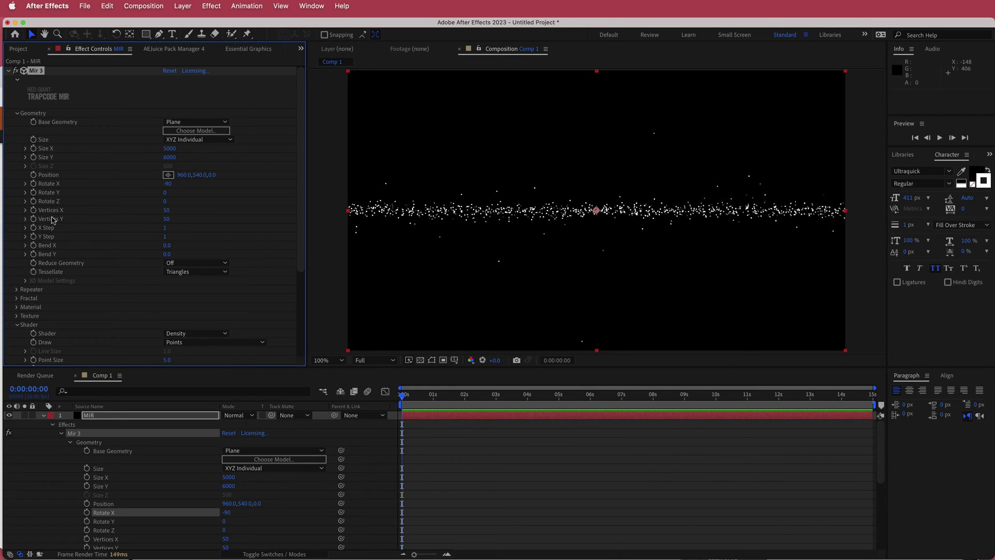
{"action": "left_click", "coordinate": [167, 211]}
{"action": "type", "text": "100"}
{"action": "key", "text": "Return"}
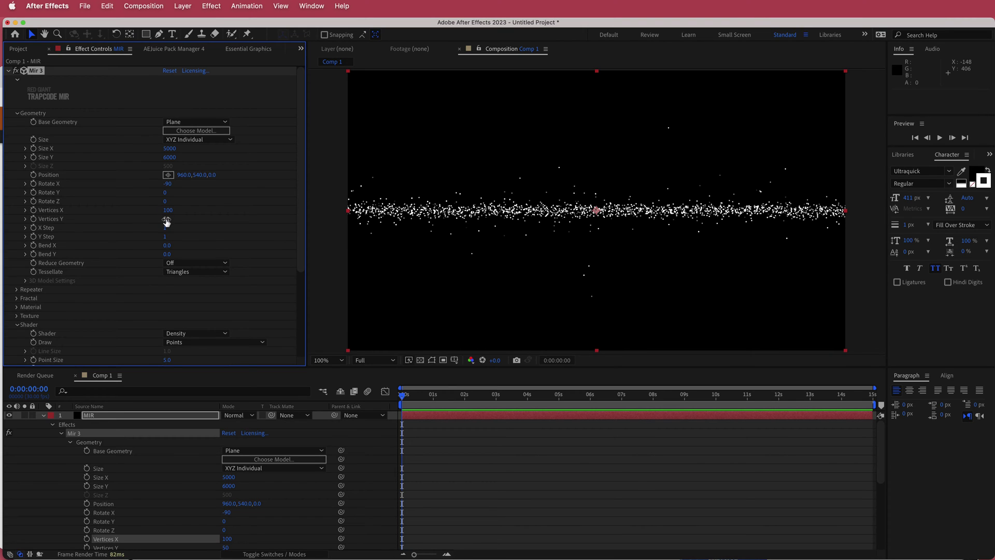
{"action": "left_click", "coordinate": [166, 220]}
{"action": "key", "text": "Return"}
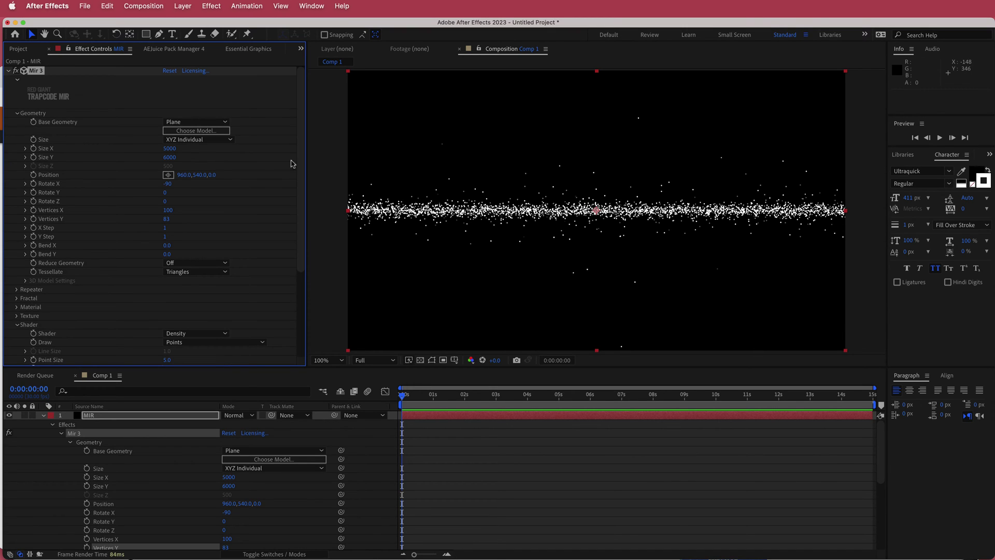
- Try a wider Size X, then undo back to 5000 by 6000
{"action": "left_click_drag", "start_coordinate": [170, 148], "coordinate": [199, 157]}
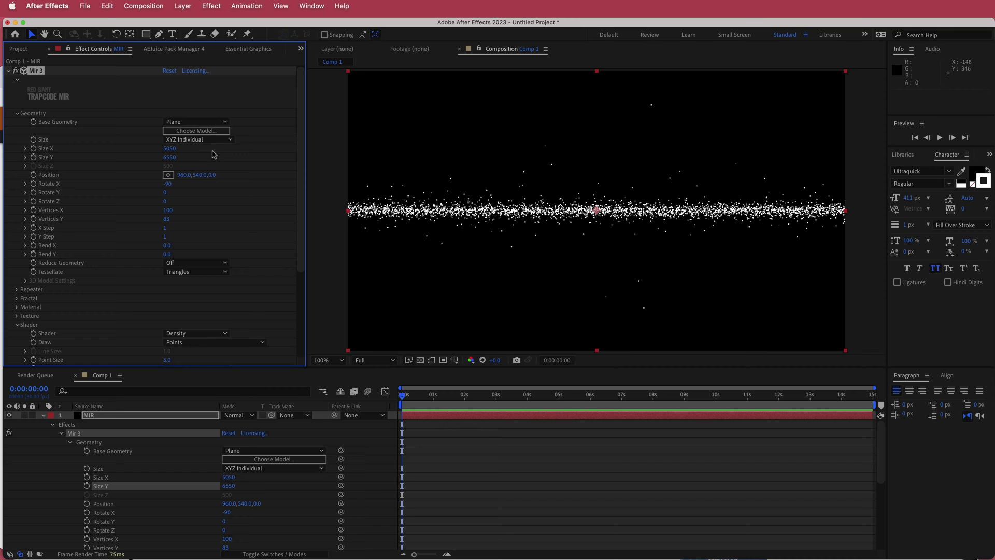
{"action": "key", "text": "super+z"}
{"action": "key", "text": "super+z"}
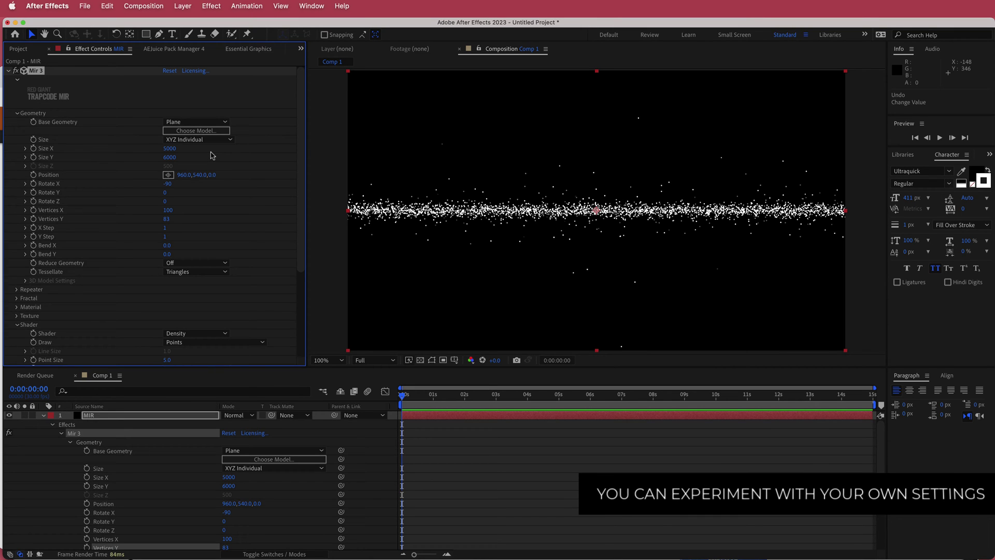
{"action": "left_click_drag", "start_coordinate": [304, 139], "coordinate": [306, 195]}
- Set the Mir 3 Fractal Amplitude to 80 and Frequency to 50
{"action": "left_click", "coordinate": [17, 243]}
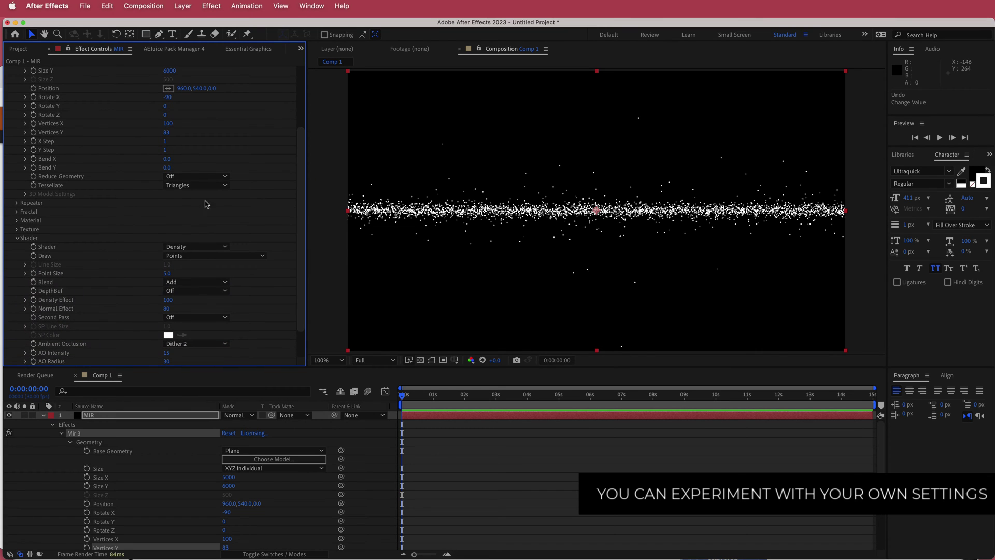
{"action": "left_click", "coordinate": [17, 217]}
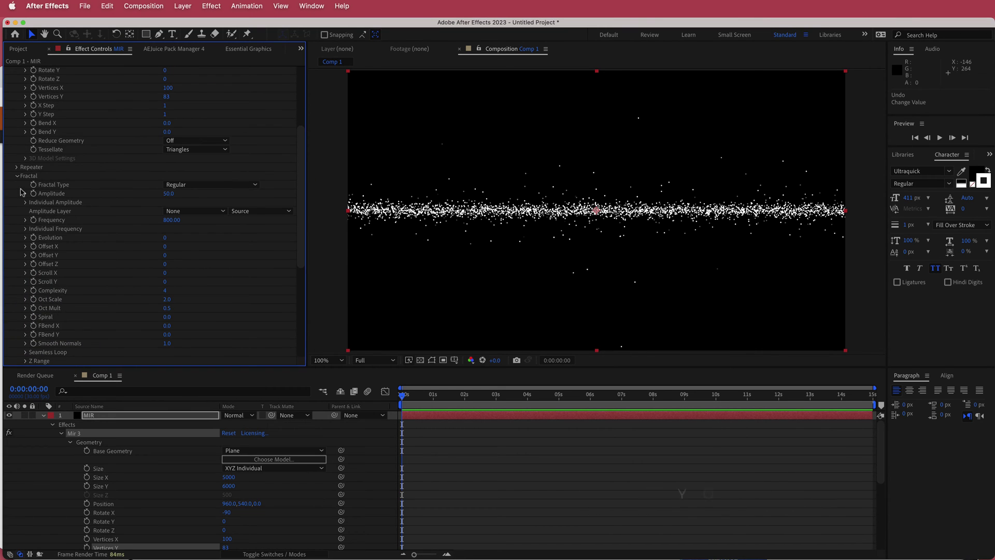
{"action": "left_click", "coordinate": [170, 194]}
{"action": "type", "text": "80"}
{"action": "key", "text": "Return"}
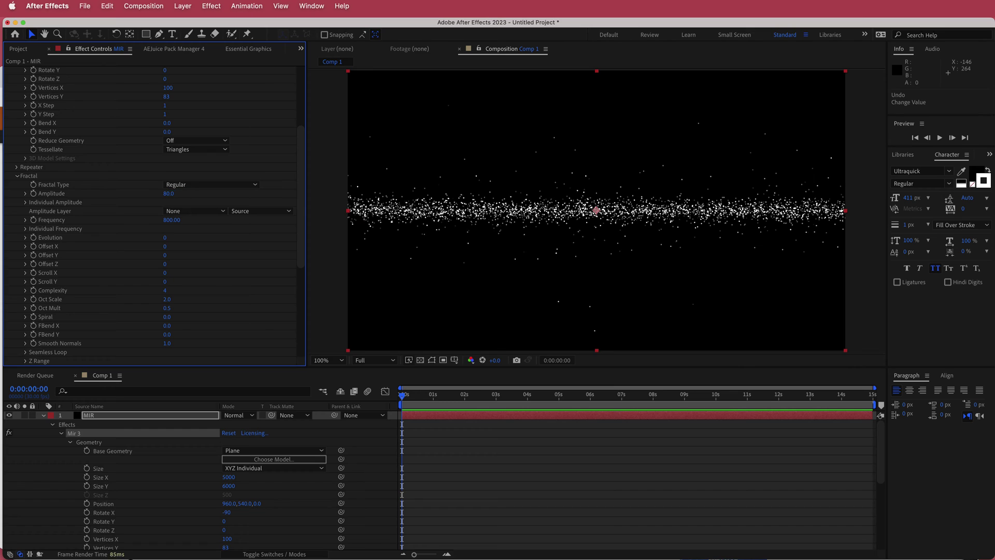
{"action": "left_click", "coordinate": [171, 220]}
{"action": "key", "text": "Return"}
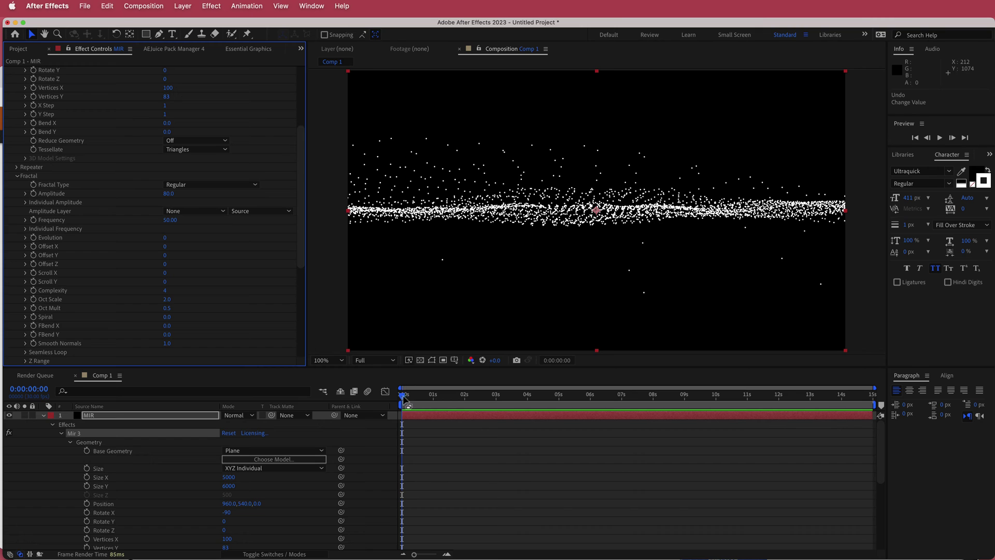
{"action": "mouse_move", "coordinate": [171, 220]}
{"action": "left_mouse_down"}
{"action": "mouse_move", "coordinate": [203, 221]}
{"action": "mouse_move", "coordinate": [144, 227]}
{"action": "left_mouse_up"}
- Show a proportional grid and lower the Mir plane to Position 960, 928, 0
{"action": "left_click", "coordinate": [454, 360]}
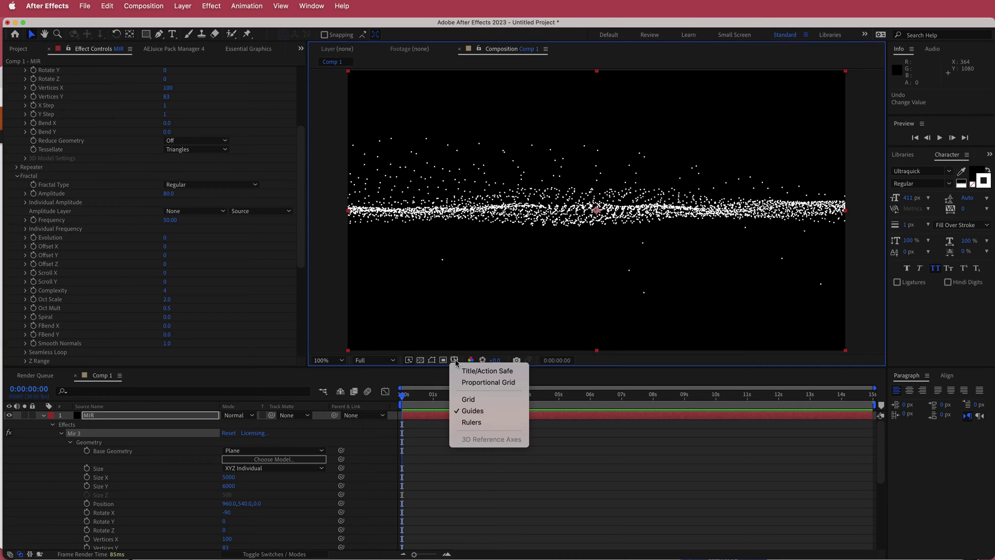
{"action": "left_click", "coordinate": [483, 383]}
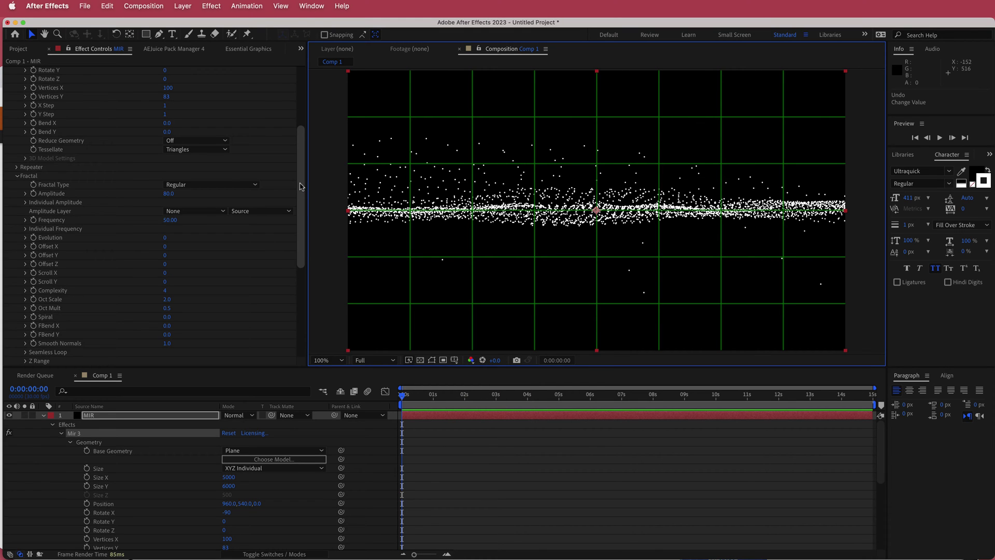
{"action": "scroll", "coordinate": [298, 117], "scroll_direction": "up", "scroll_amount": 6}
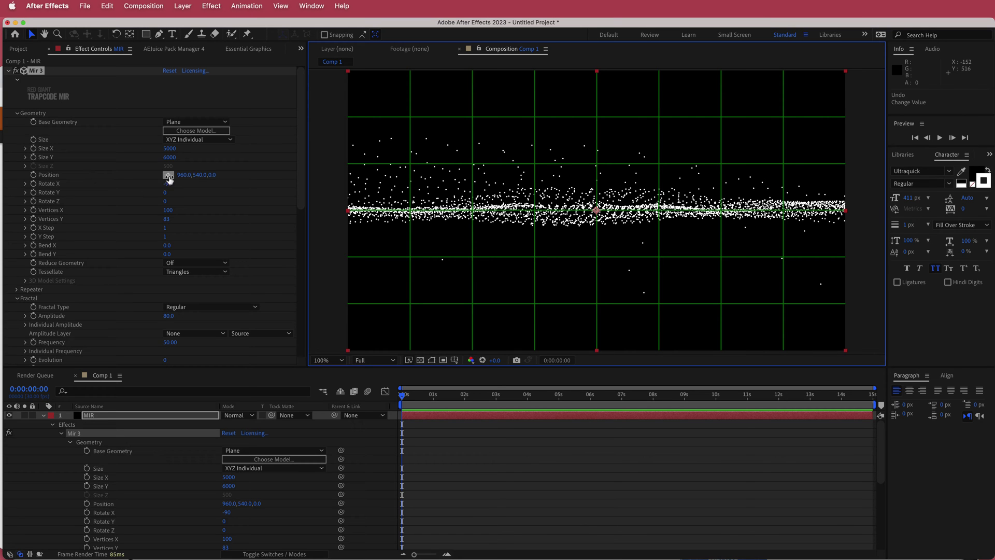
{"action": "left_click_drag", "start_coordinate": [193, 174], "coordinate": [398, 176]}
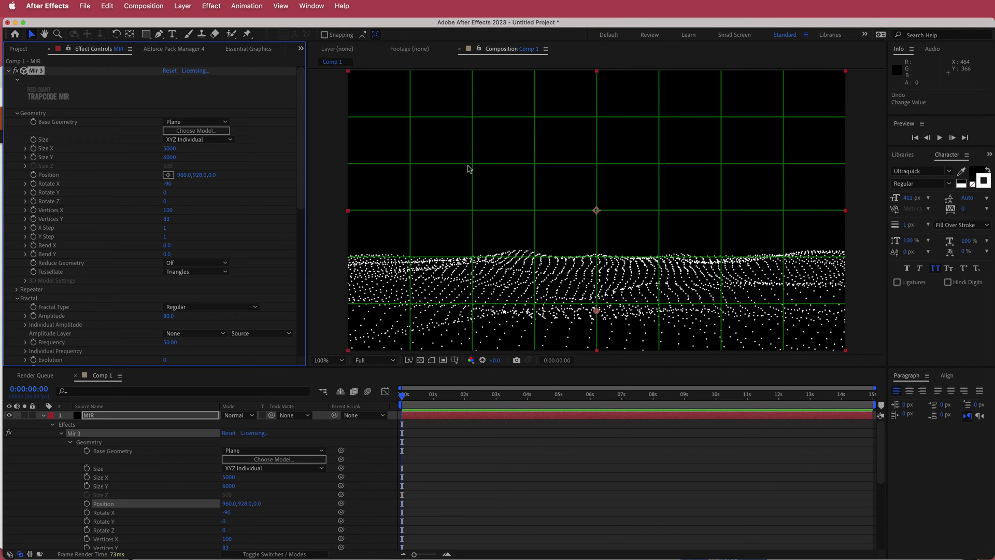
- Apply a Mirror effect with Reflection Angle -90° and check the reflected waves at a later frame
{"action": "key", "text": "ctrl+space"}
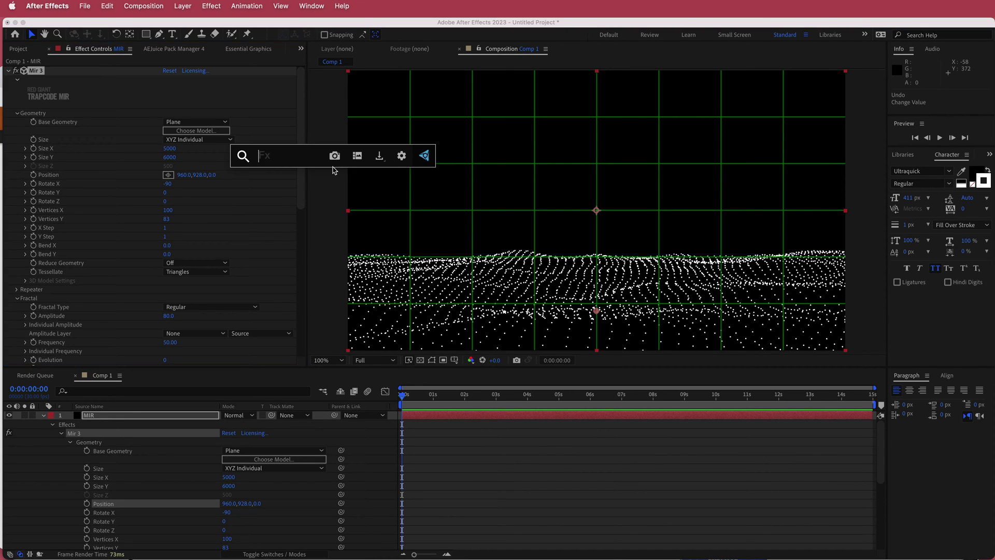
{"action": "type", "text": "mirr"}
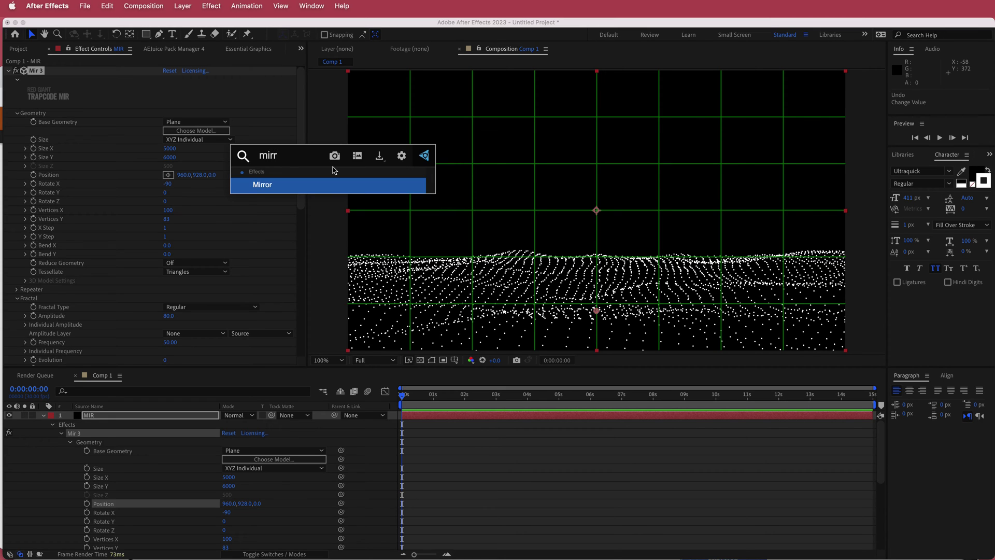
{"action": "key", "text": "Return"}
{"action": "left_click", "coordinate": [179, 340]}
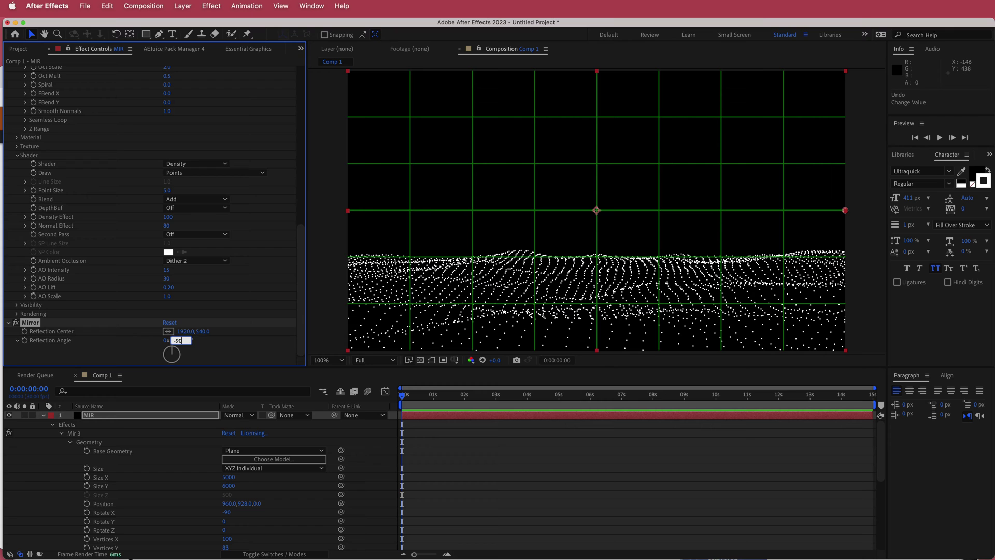
{"action": "type", "text": "-90"}
{"action": "key", "text": "Return"}
{"action": "mouse_move", "coordinate": [403, 395]}
{"action": "left_mouse_down"}
{"action": "mouse_move", "coordinate": [652, 397]}
{"action": "mouse_move", "coordinate": [402, 396]}
{"action": "left_mouse_up"}
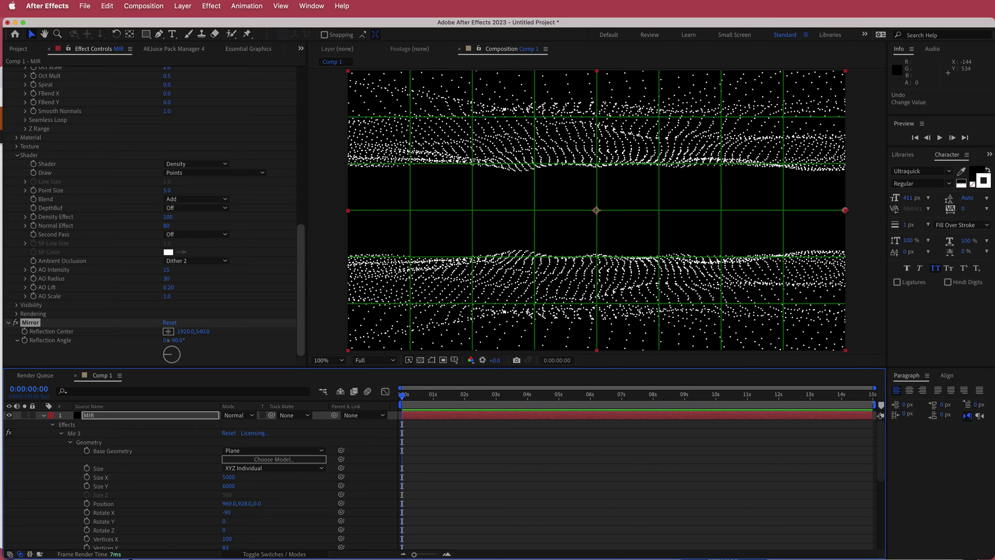
{"action": "left_click", "coordinate": [17, 138]}
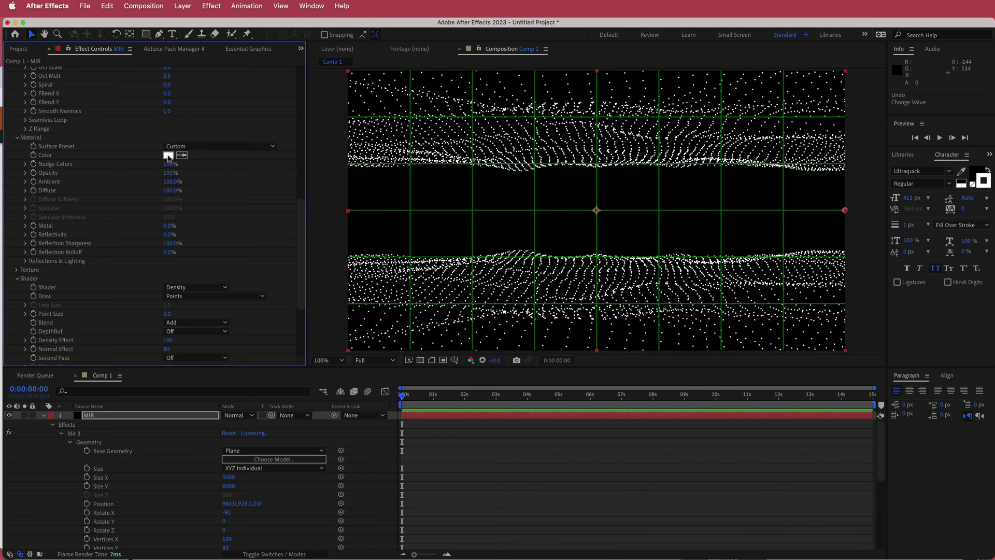
- Set the Mir Material color to teal #22A39F copied from Color Hunt
{"action": "key", "text": "super+Tab"}
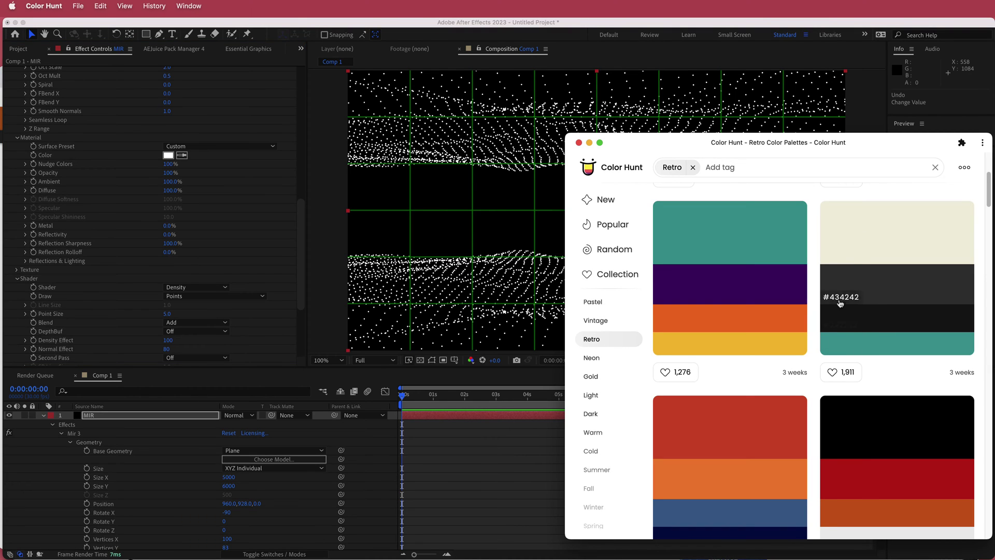
{"action": "left_click", "coordinate": [839, 348]}
{"action": "key", "text": "super+Tab"}
{"action": "left_click", "coordinate": [169, 155]}
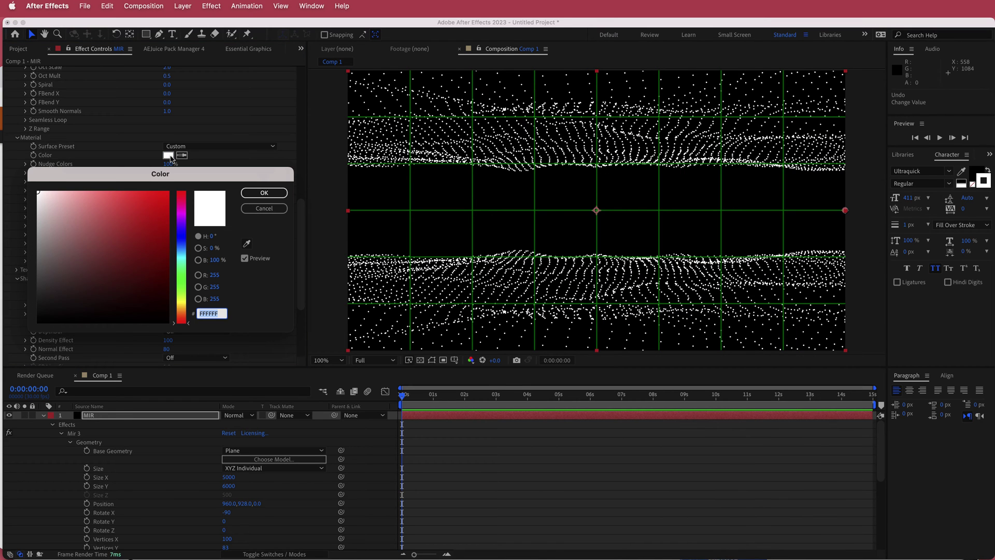
{"action": "key", "text": "cmd+v"}
{"action": "left_click", "coordinate": [263, 193]}
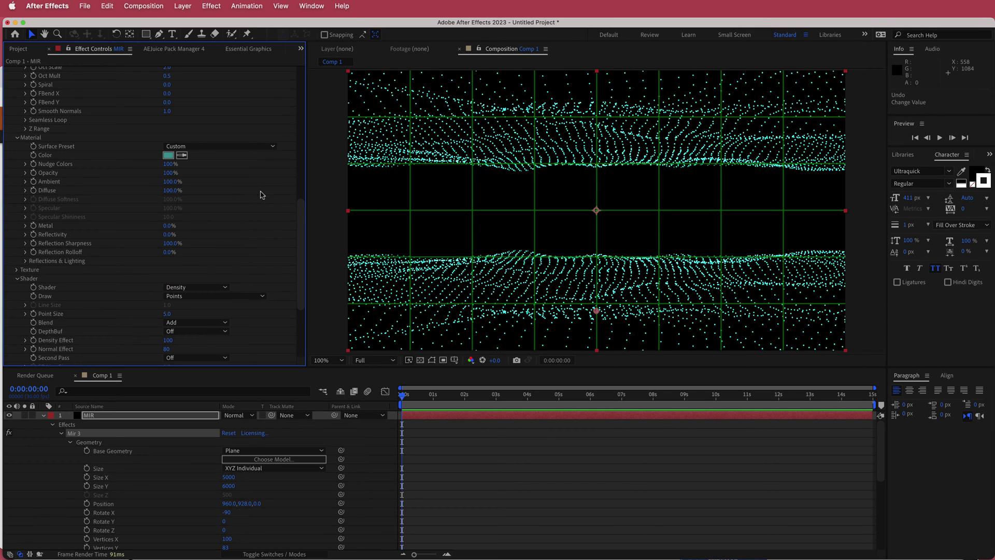
- Set Mir Material Nudge Colors to 170% and Ambient to about 146%
{"action": "left_click", "coordinate": [168, 164]}
{"action": "type", "text": "170"}
{"action": "key", "text": "Return"}
{"action": "left_click", "coordinate": [171, 182]}
{"action": "type", "text": "15"}
{"action": "key", "text": "Return"}
{"action": "mouse_move", "coordinate": [171, 182]}
{"action": "left_mouse_down"}
{"action": "mouse_move", "coordinate": [142, 182]}
{"action": "mouse_move", "coordinate": [171, 186]}
{"action": "left_mouse_up"}
{"action": "left_click_drag", "start_coordinate": [403, 396], "coordinate": [367, 410]}
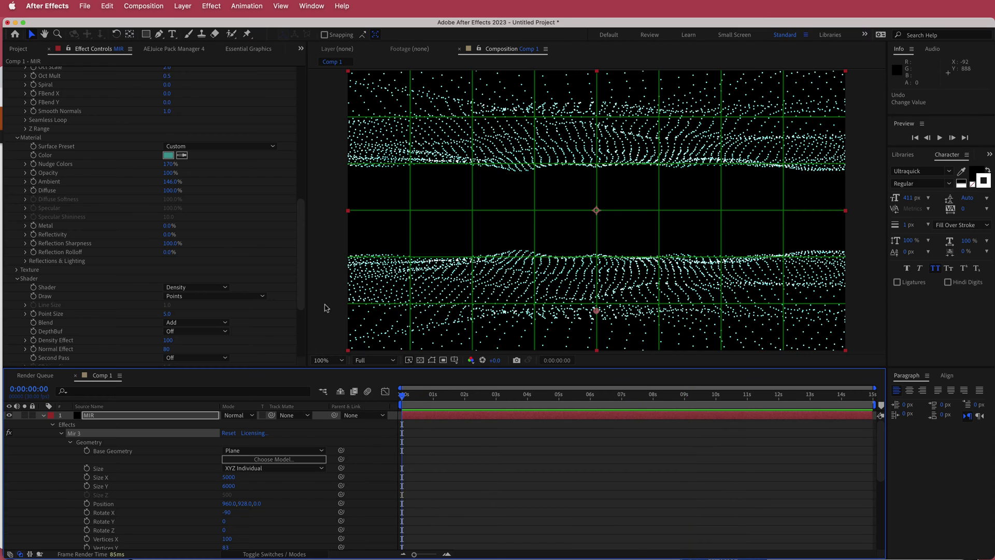
{"action": "left_click_drag", "start_coordinate": [300, 262], "coordinate": [299, 202]}
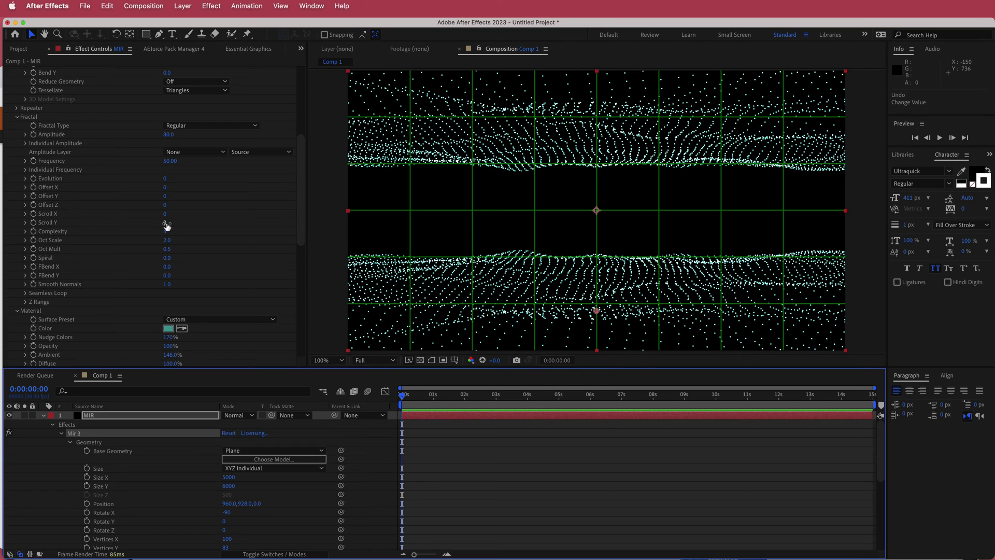
- Drive the Mir Fractal Scroll Y with the expression time*300
{"action": "left_click_drag", "start_coordinate": [167, 224], "coordinate": [194, 233]}
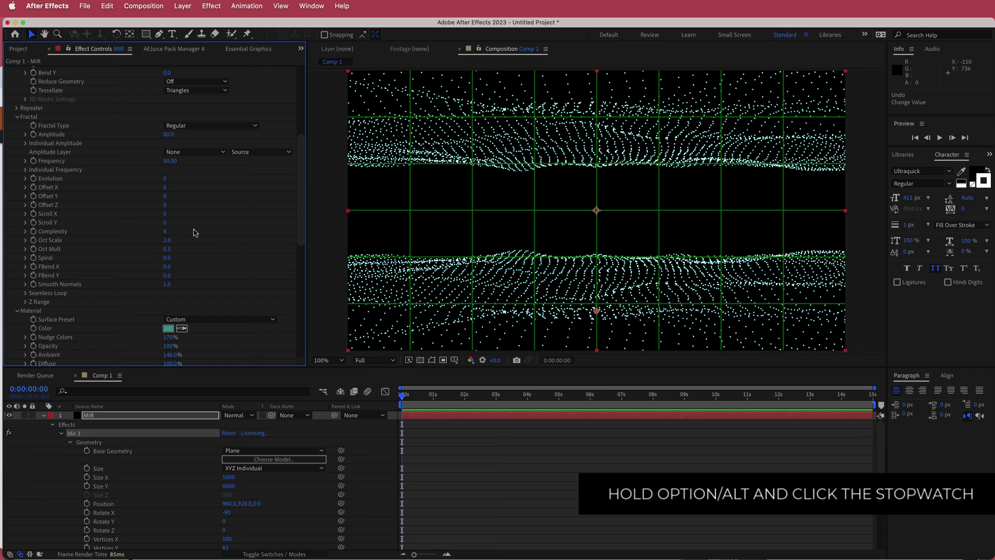
{"action": "left_click", "coordinate": [33, 222], "text": "alt"}
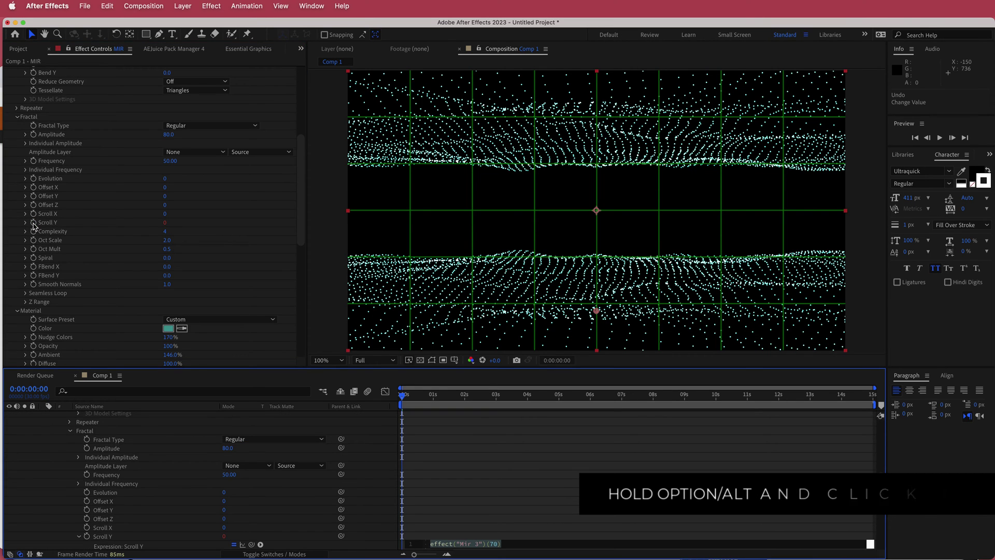
{"action": "type", "text": "time*300"}
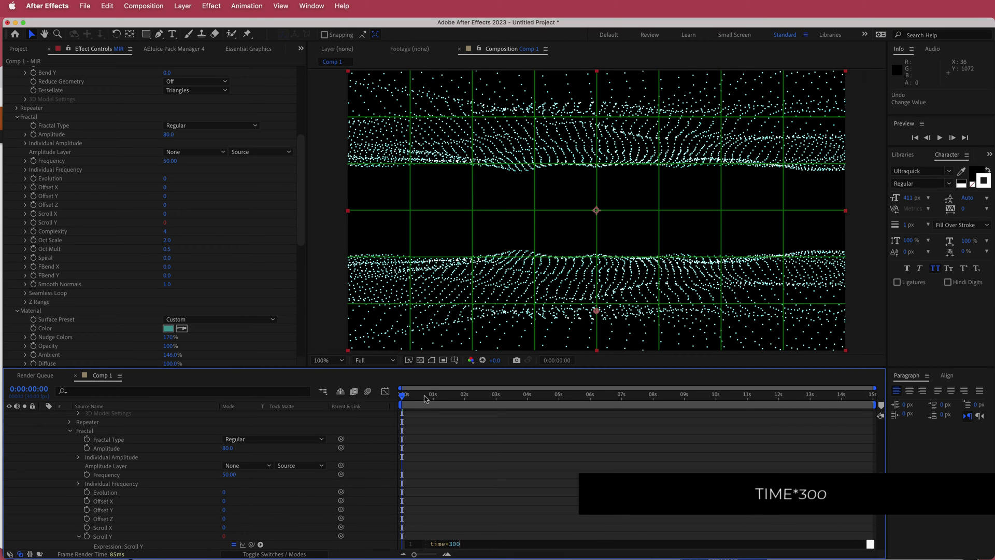
{"action": "left_click", "coordinate": [413, 396]}
- Preview the continuously scrolling teal waves and check a later frame
{"action": "key", "text": "space"}
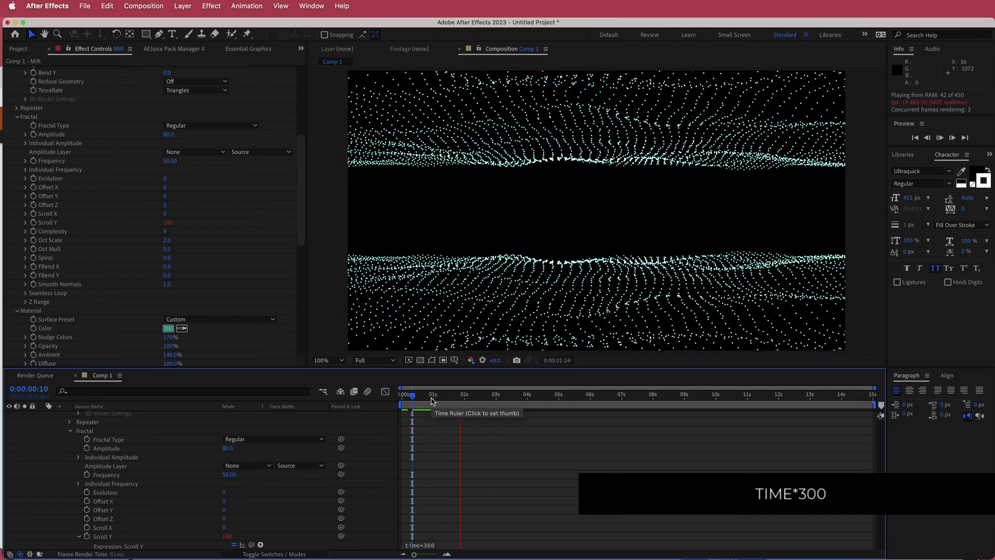
{"action": "key", "text": "space"}
{"action": "left_click_drag", "start_coordinate": [488, 400], "coordinate": [395, 411]}
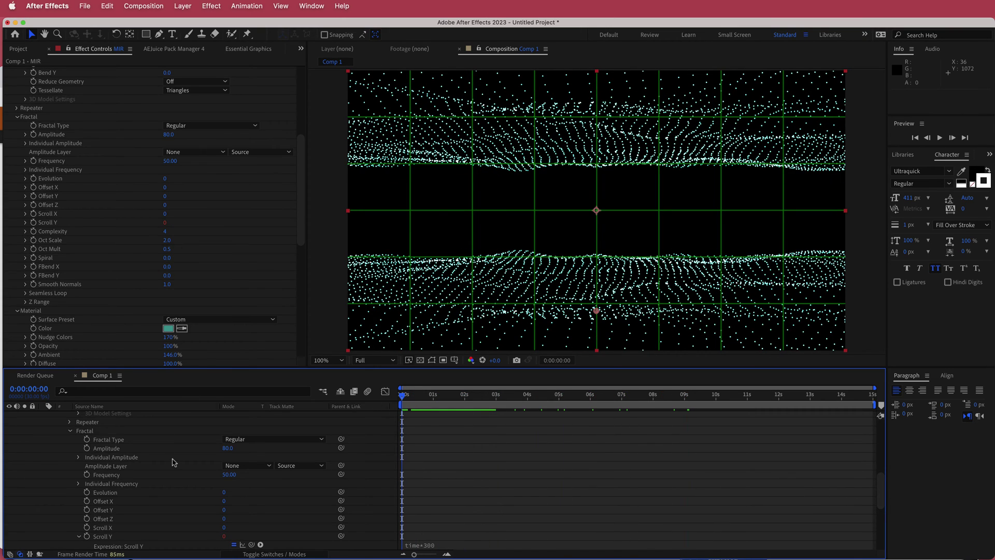
{"action": "scroll", "coordinate": [174, 463], "scroll_direction": "up", "scroll_amount": 8}
{"action": "scroll", "coordinate": [174, 462], "scroll_direction": "up", "scroll_amount": 1}
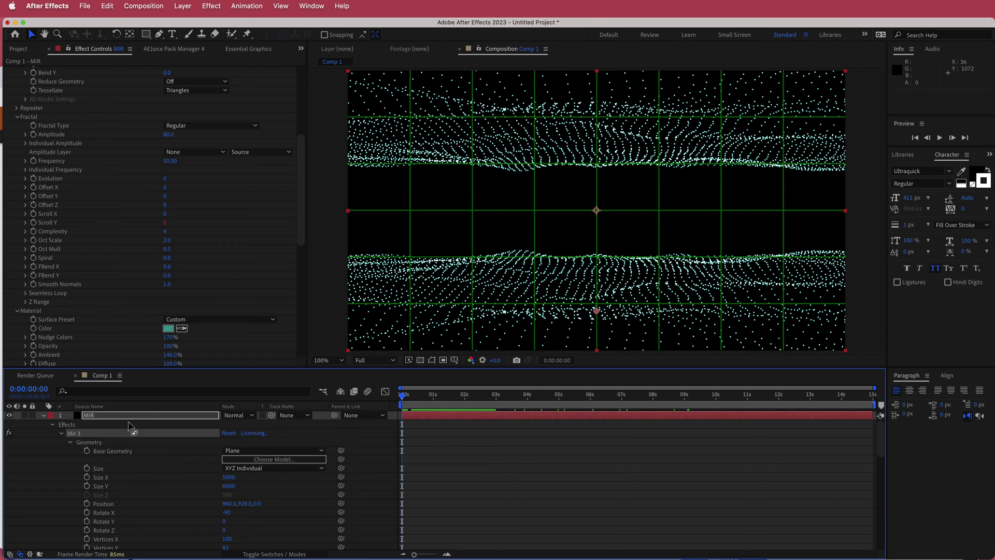
- Apply Glow to the particles with Threshold 100%, Radius 80 and Intensity 2.0
{"action": "key", "text": "ctrl+space"}
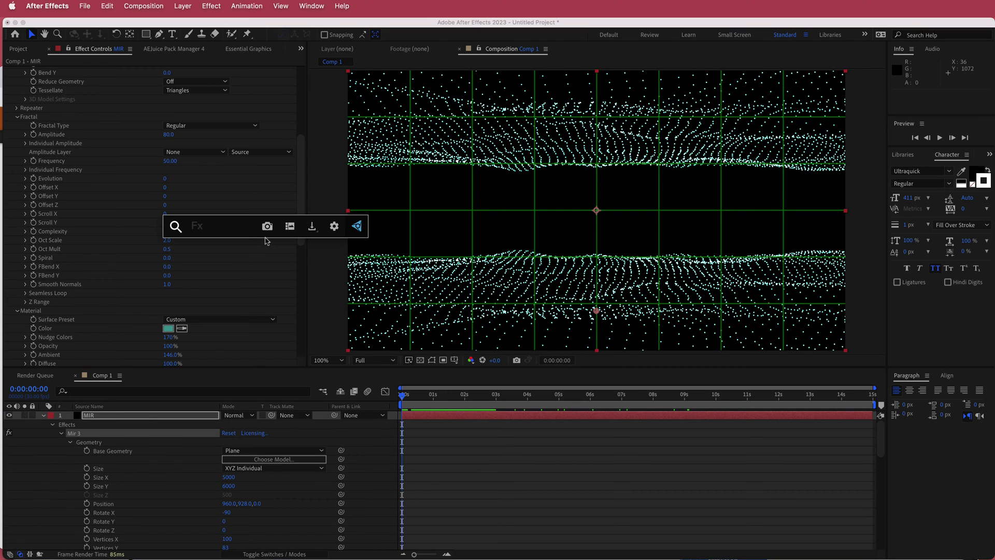
{"action": "type", "text": "glow"}
{"action": "key", "text": "Return"}
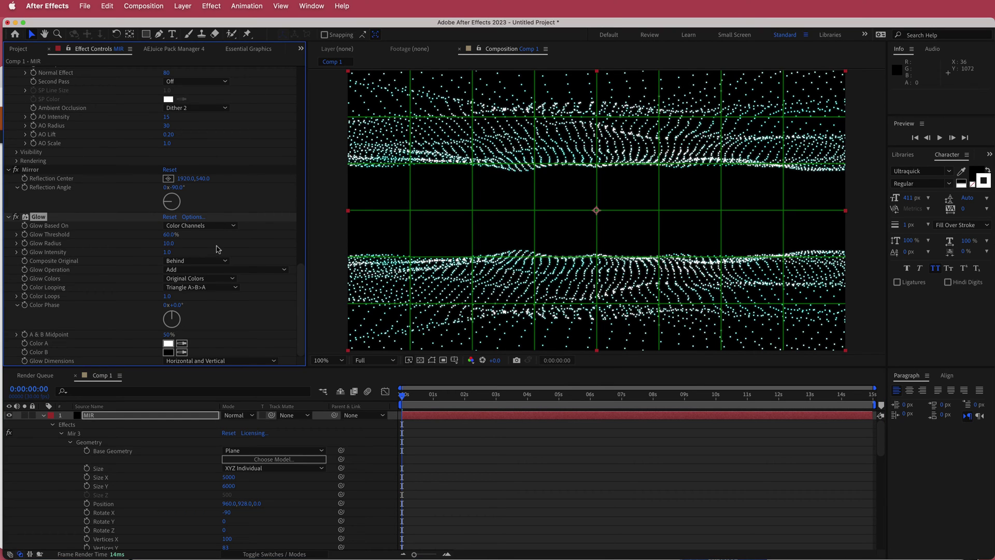
{"action": "left_click_drag", "start_coordinate": [167, 234], "coordinate": [222, 236]}
{"action": "left_click_drag", "start_coordinate": [168, 246], "coordinate": [205, 244]}
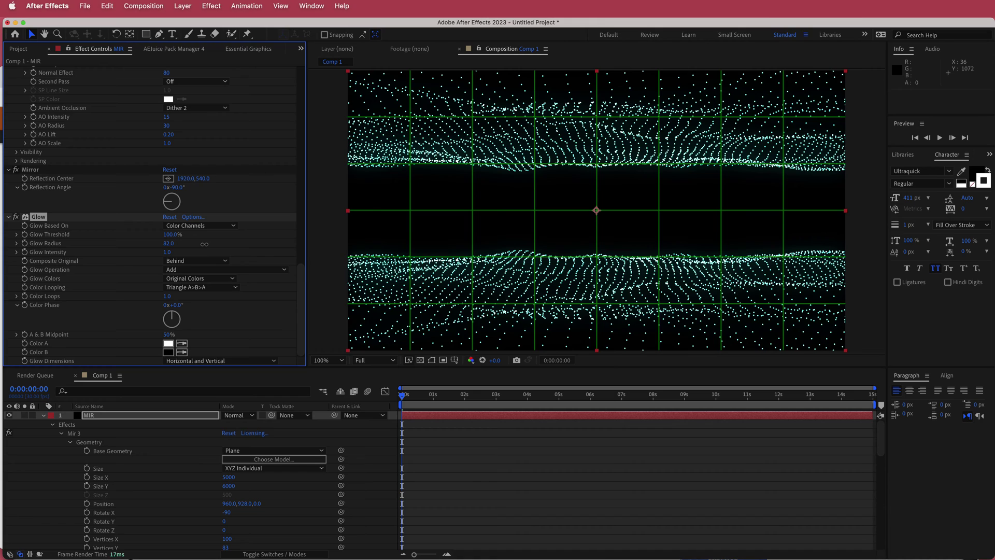
{"action": "left_click", "coordinate": [167, 252]}
{"action": "key", "text": "Return"}
- Duplicate the Glow as Glow 2 and tune its Threshold to about 70.2%
{"action": "key", "text": "super+d"}
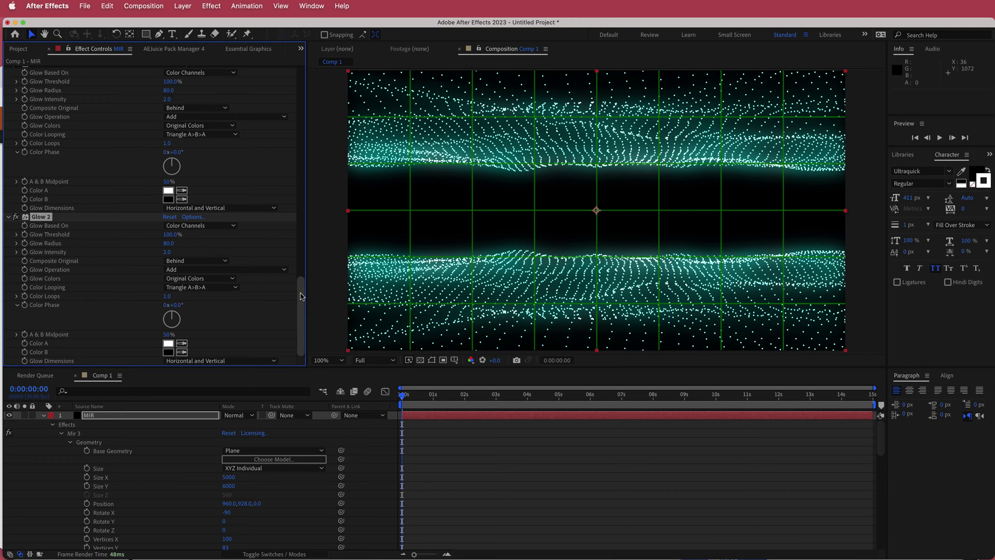
{"action": "left_click", "coordinate": [171, 235]}
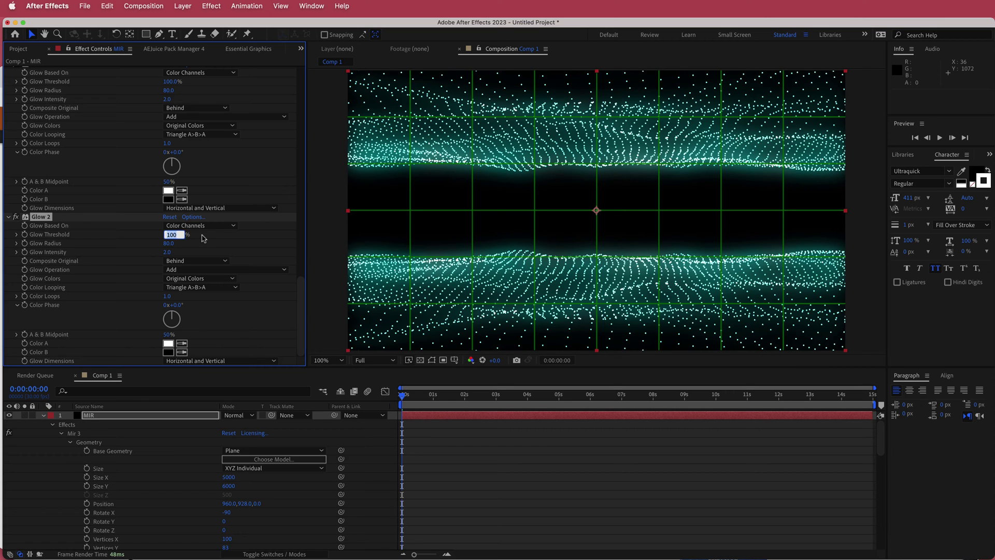
{"action": "type", "text": "50"}
{"action": "key", "text": "Return"}
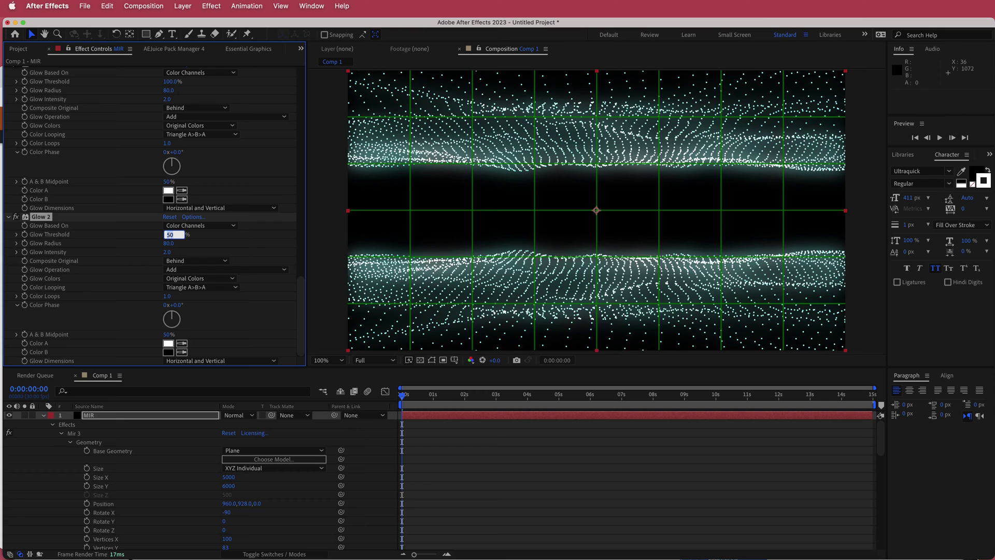
{"action": "type", "text": "60"}
{"action": "key", "text": "Return"}
{"action": "left_click_drag", "start_coordinate": [170, 236], "coordinate": [180, 236]}
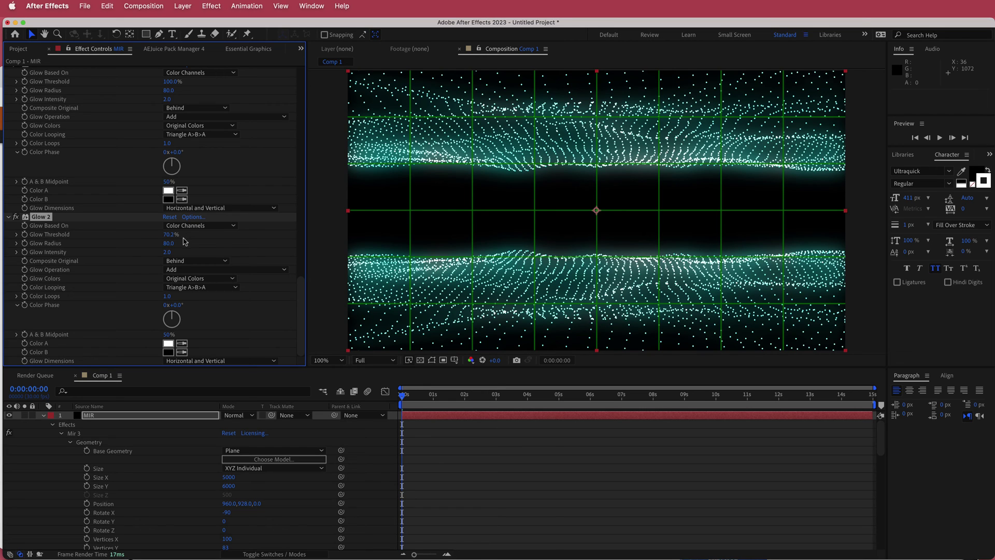
- Reduce Glow 2's Radius to 13.0 and try Intensity values of 1.0, 0.8 and 0.6
{"action": "left_click_drag", "start_coordinate": [169, 247], "coordinate": [140, 243]}
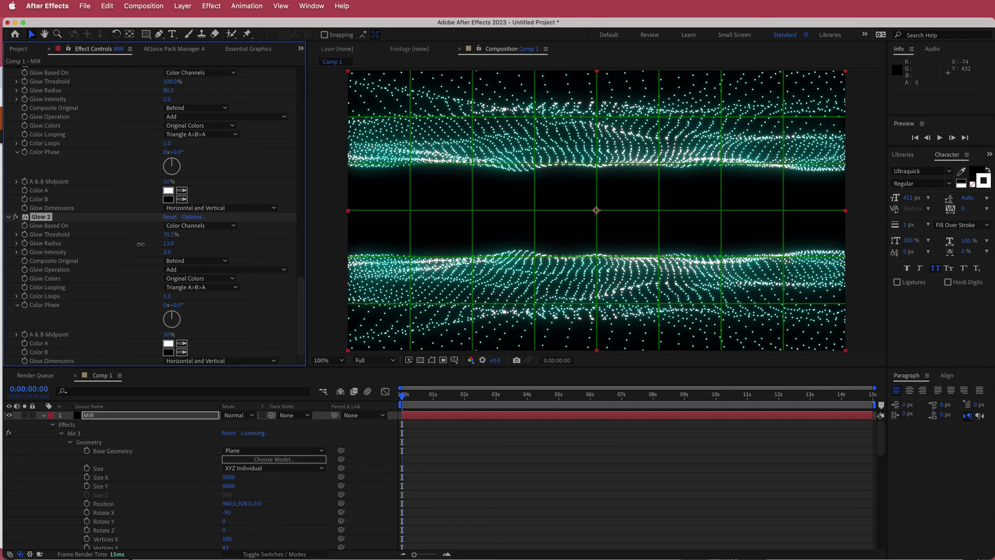
{"action": "left_click", "coordinate": [167, 252]}
{"action": "type", "text": "1"}
{"action": "key", "text": "Return"}
{"action": "left_click", "coordinate": [169, 253]}
{"action": "type", "text": "0.8"}
{"action": "key", "text": "Return"}
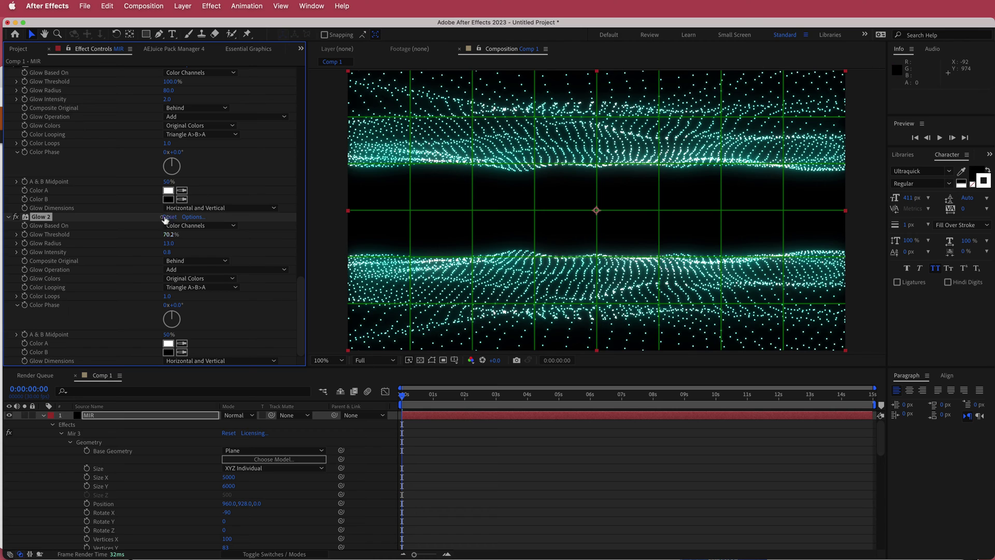
{"action": "left_click", "coordinate": [166, 251]}
{"action": "type", "text": "0.6"}
{"action": "key", "text": "Return"}
- Settle Glow 2's Intensity at 0.4 while previewing frames, then collapse the MIR layer
{"action": "left_click_drag", "start_coordinate": [402, 396], "coordinate": [487, 397]}
{"action": "left_click", "coordinate": [166, 252]}
{"action": "type", "text": "0"}
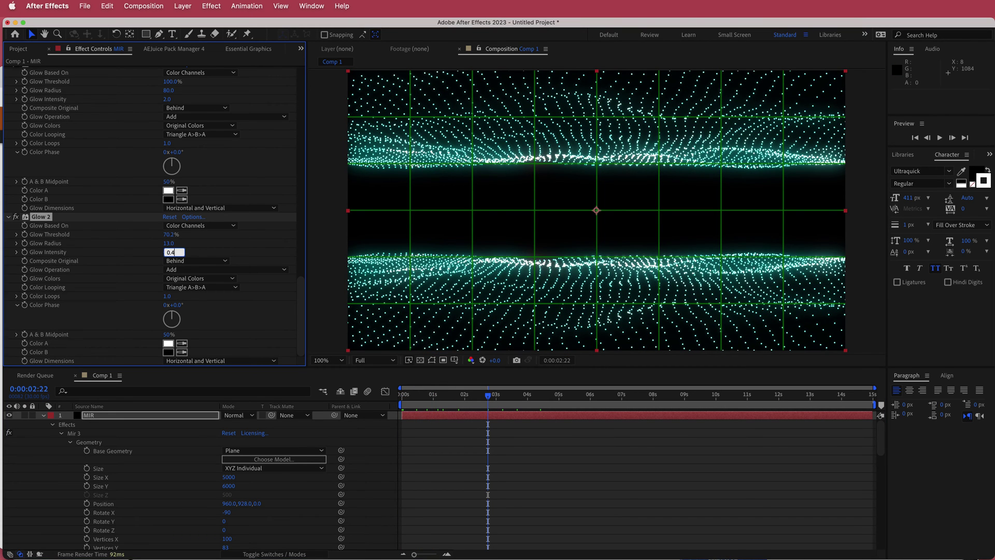
{"action": "type", "text": ".4"}
{"action": "left_click_drag", "start_coordinate": [486, 397], "coordinate": [698, 402]}
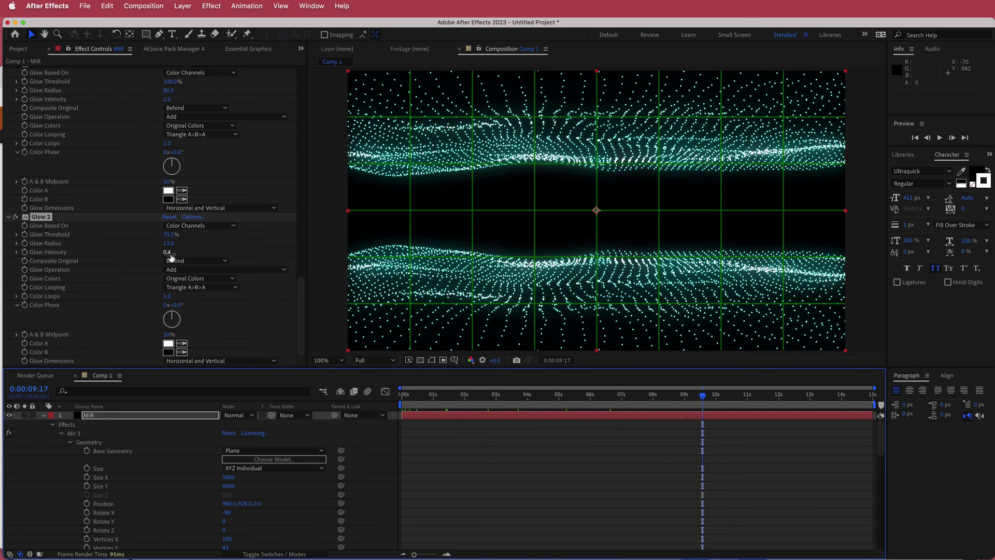
{"action": "left_click", "coordinate": [44, 415]}
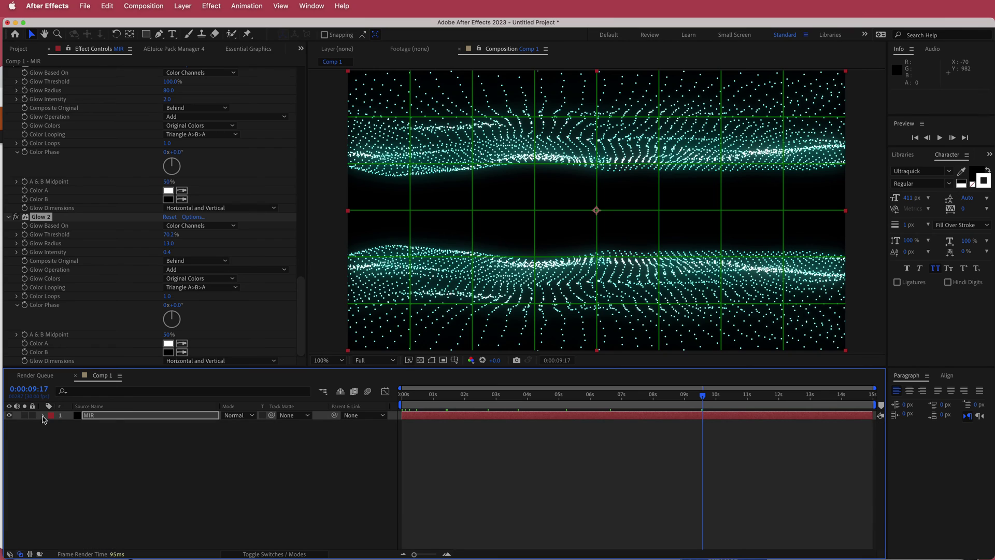
- Create a new solid named BG and move it beneath the MIR layer
{"action": "right_click", "coordinate": [323, 420]}
{"action": "mouse_move", "coordinate": [334, 425]}
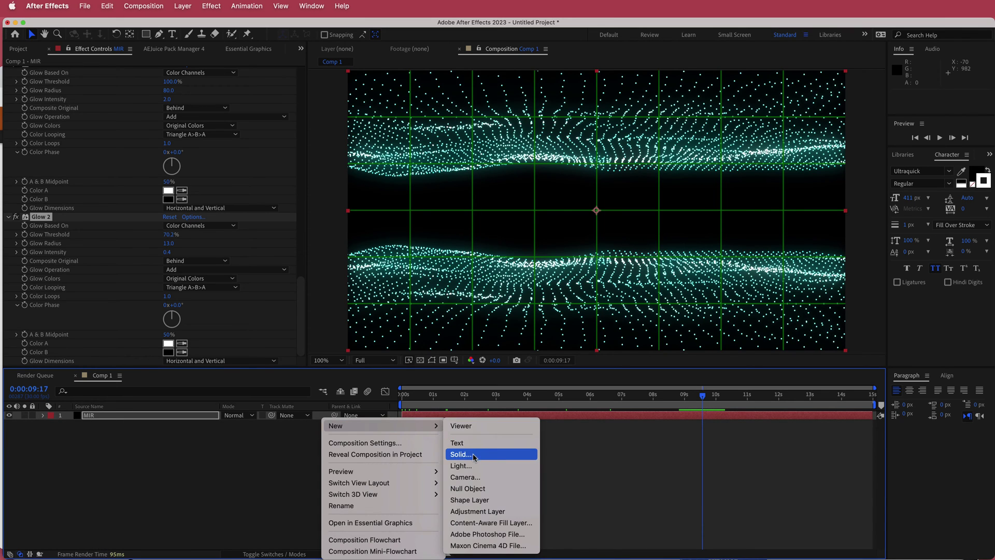
{"action": "left_click", "coordinate": [472, 452]}
{"action": "type", "text": "BG"}
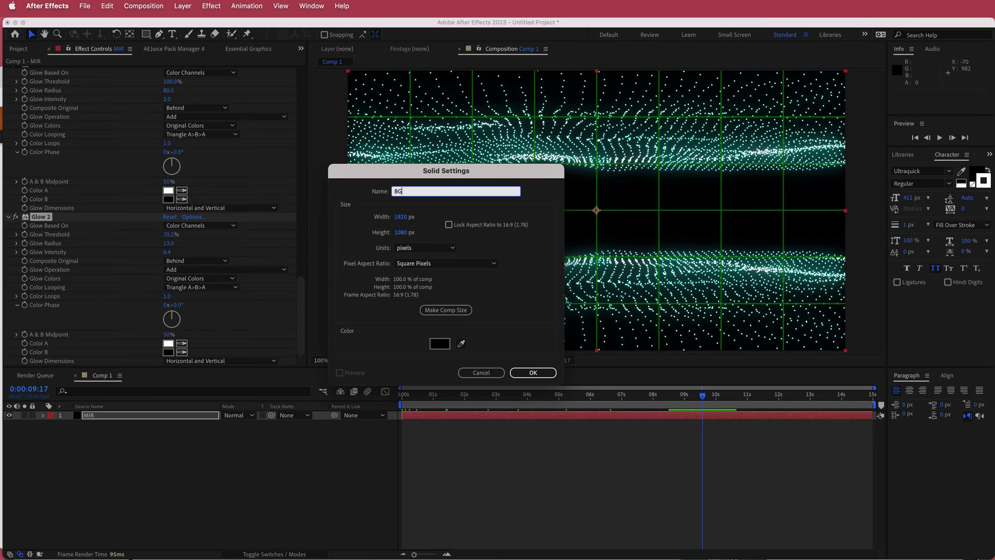
{"action": "key", "text": "Return"}
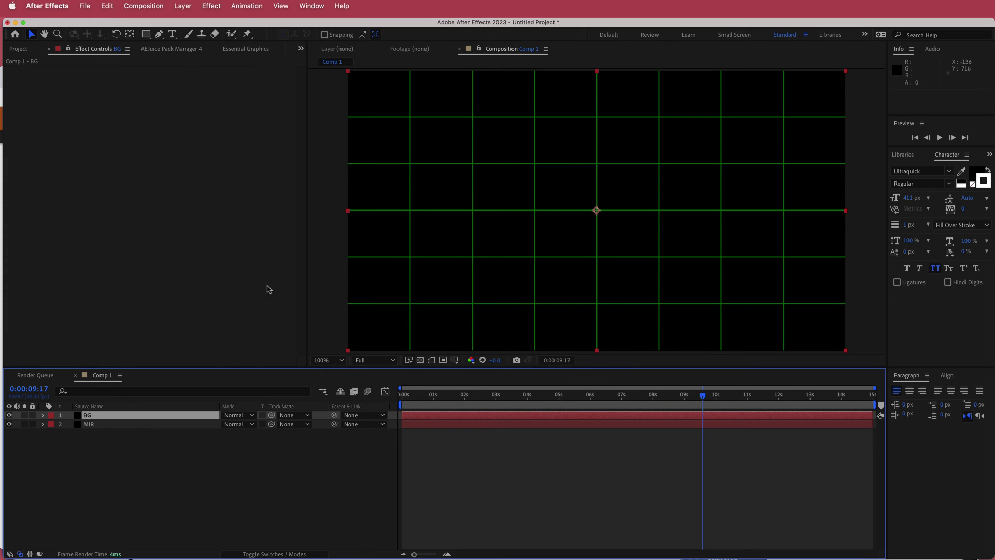
{"action": "left_click_drag", "start_coordinate": [139, 414], "coordinate": [136, 429]}
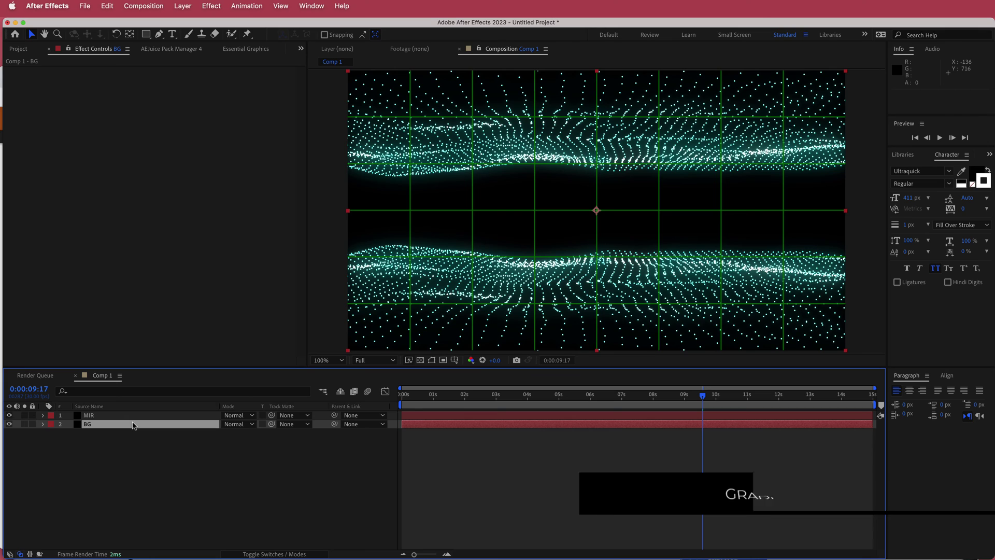
- Apply Gradient Ramp to BG with its End Color set to #222222
{"action": "key", "text": "ctrl+space"}
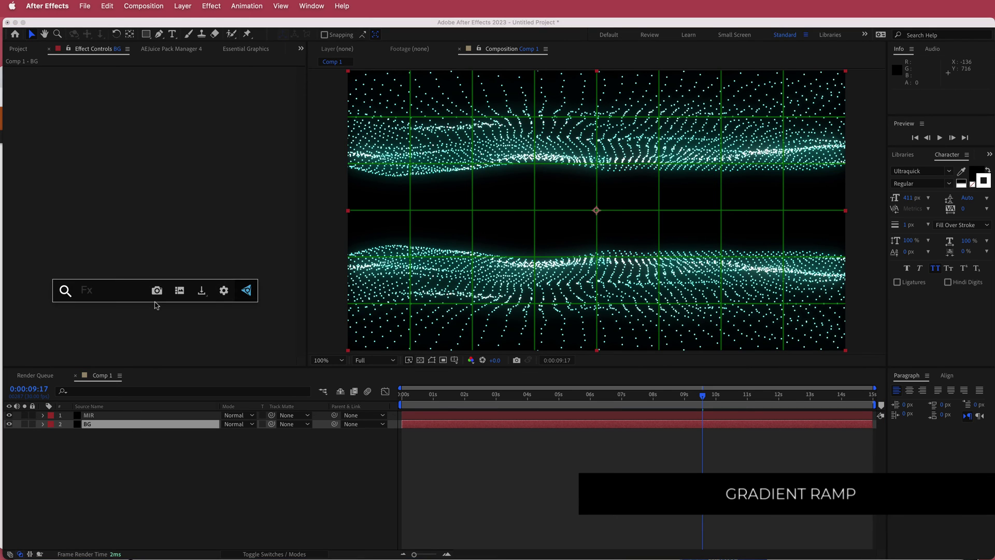
{"action": "type", "text": "ram"}
{"action": "key", "text": "Down"}
{"action": "key", "text": "Down"}
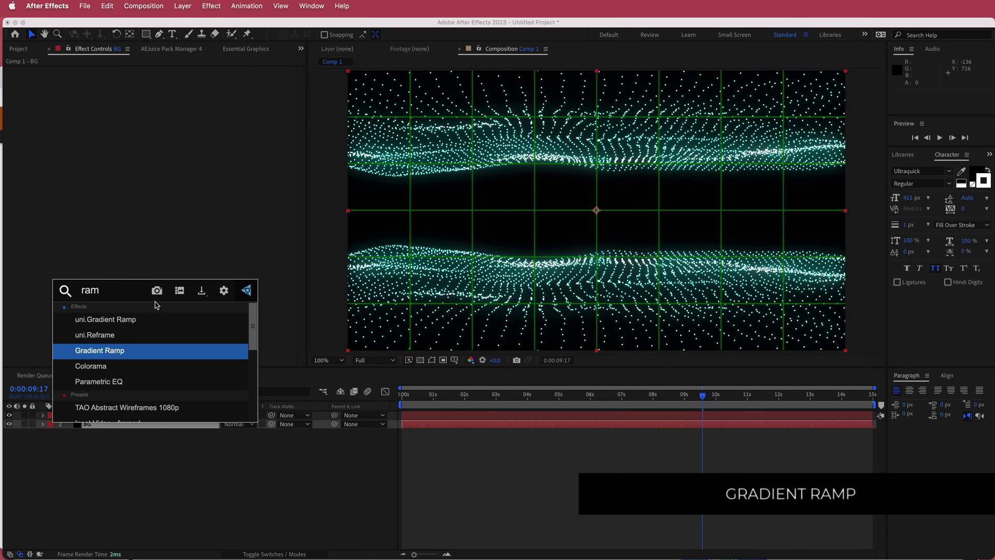
{"action": "key", "text": "Return"}
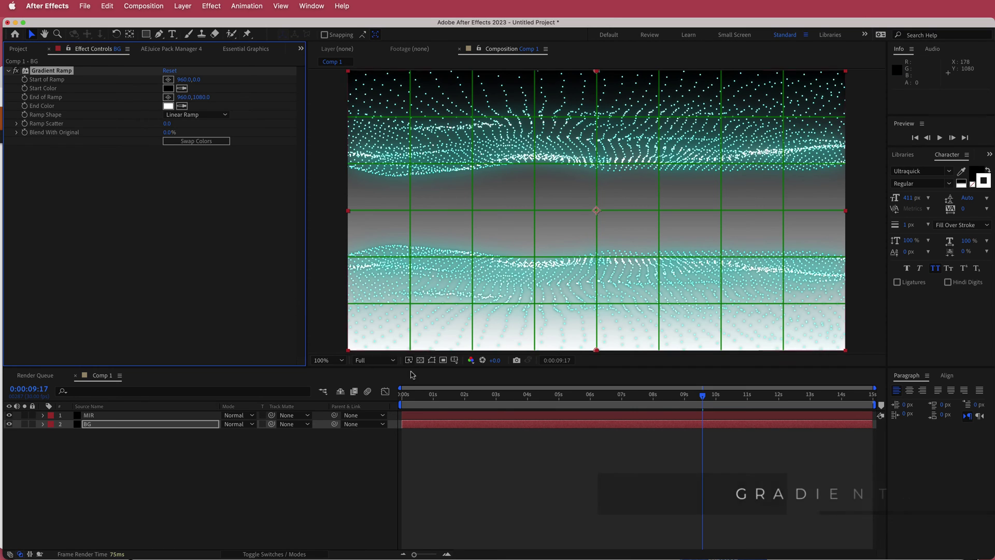
{"action": "key", "text": "super+Tab"}
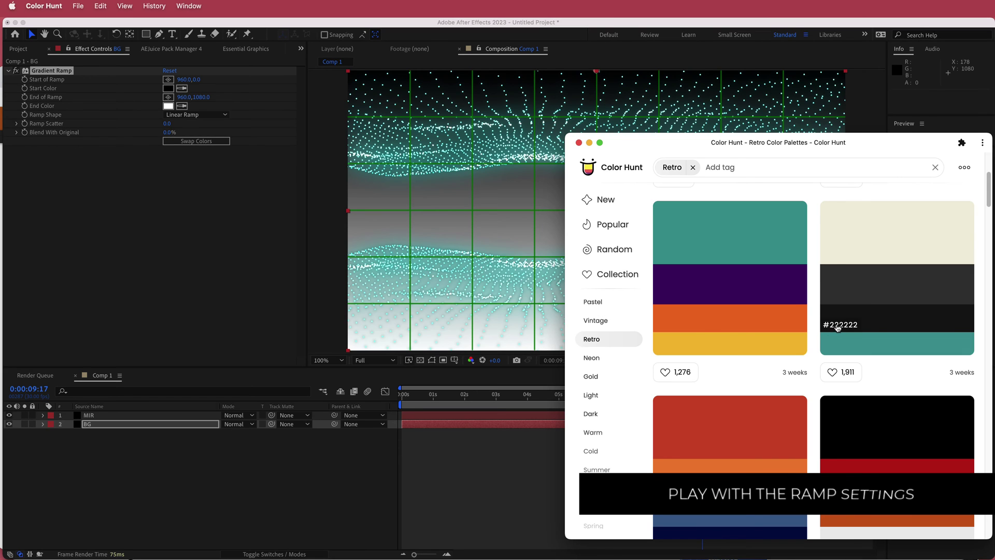
{"action": "key", "text": "super+Tab"}
{"action": "left_click", "coordinate": [168, 106]}
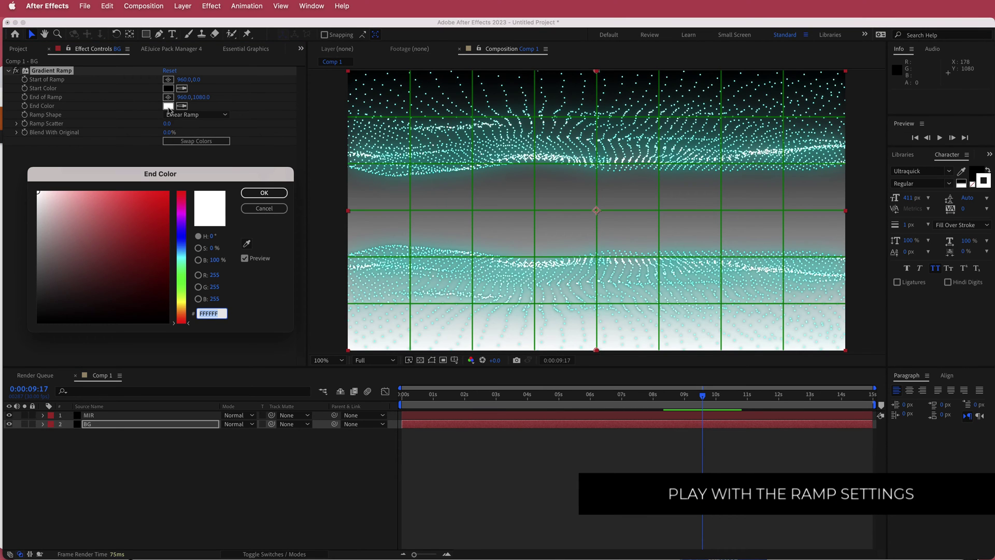
{"action": "type", "text": "222222"}
{"action": "left_click", "coordinate": [264, 192]}
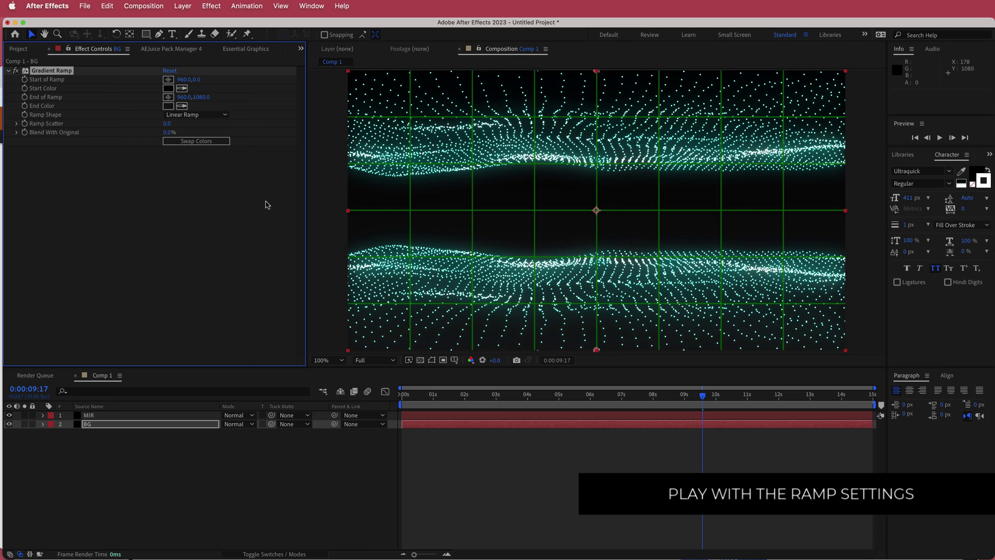
- Place the ramp start above the frame (984,-620) and the end at 944,404
{"action": "scroll", "coordinate": [498, 203], "scroll_direction": "down", "scroll_amount": 2}
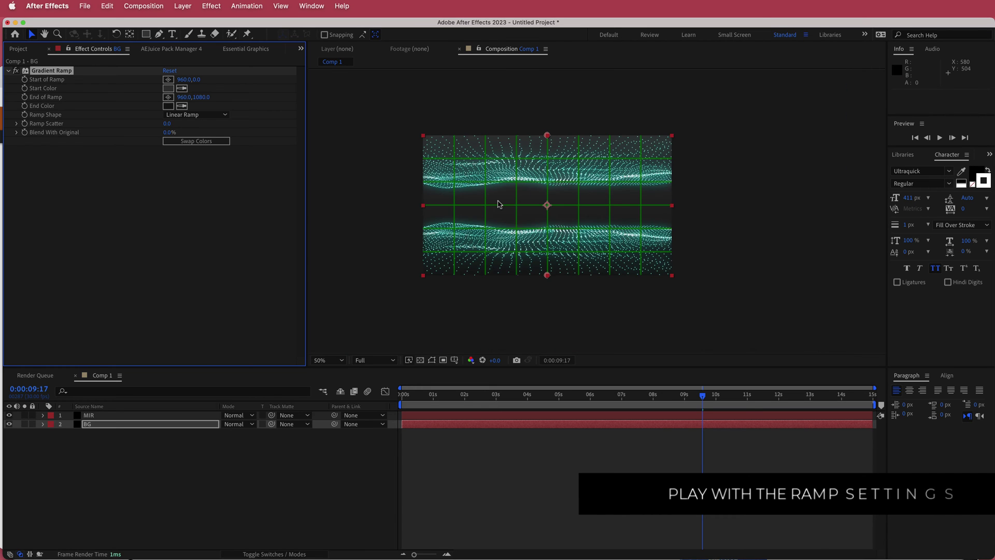
{"action": "left_click", "coordinate": [168, 80]}
{"action": "left_click", "coordinate": [542, 94]}
{"action": "left_click_drag", "start_coordinate": [547, 90], "coordinate": [550, 58]}
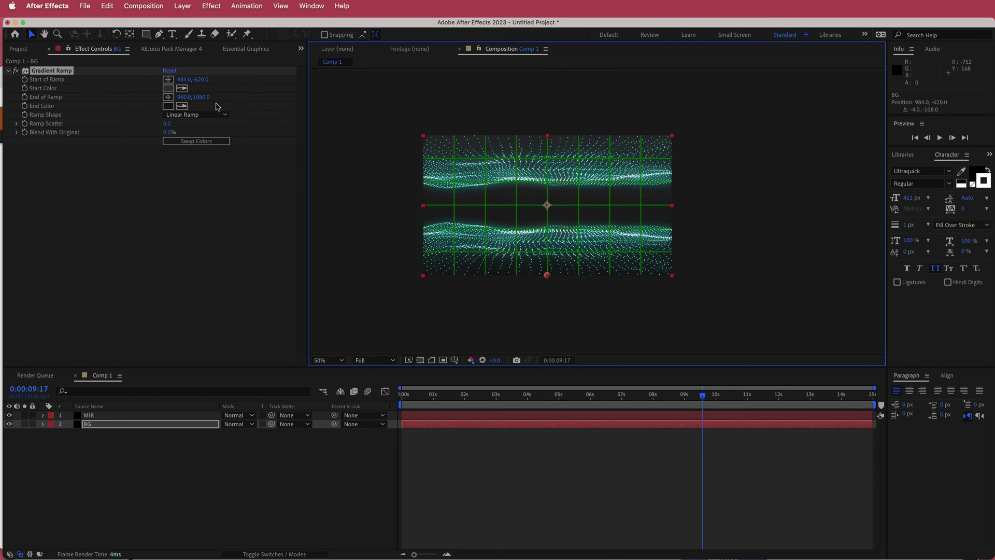
{"action": "left_click", "coordinate": [167, 96]}
{"action": "left_click_drag", "start_coordinate": [536, 252], "coordinate": [547, 188]}
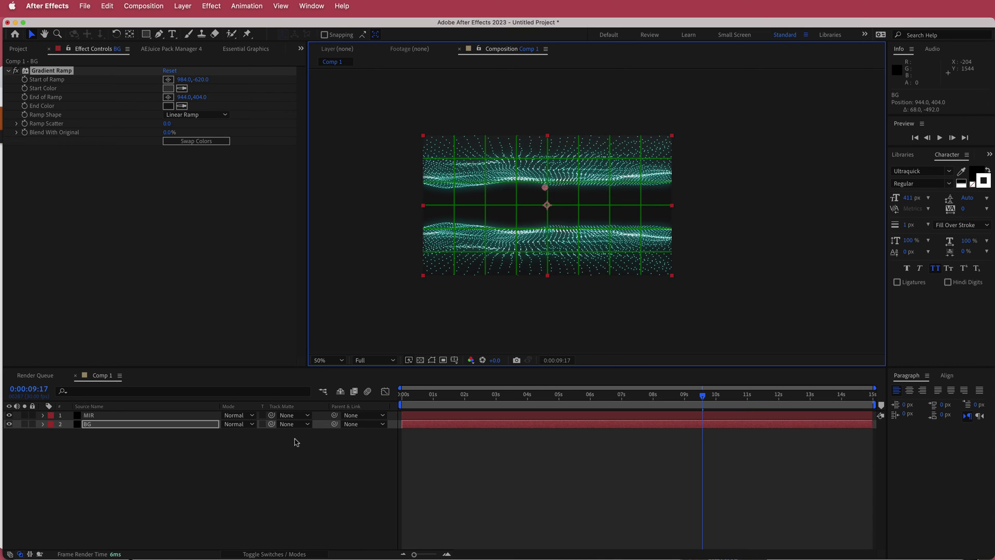
{"action": "left_click", "coordinate": [254, 472]}
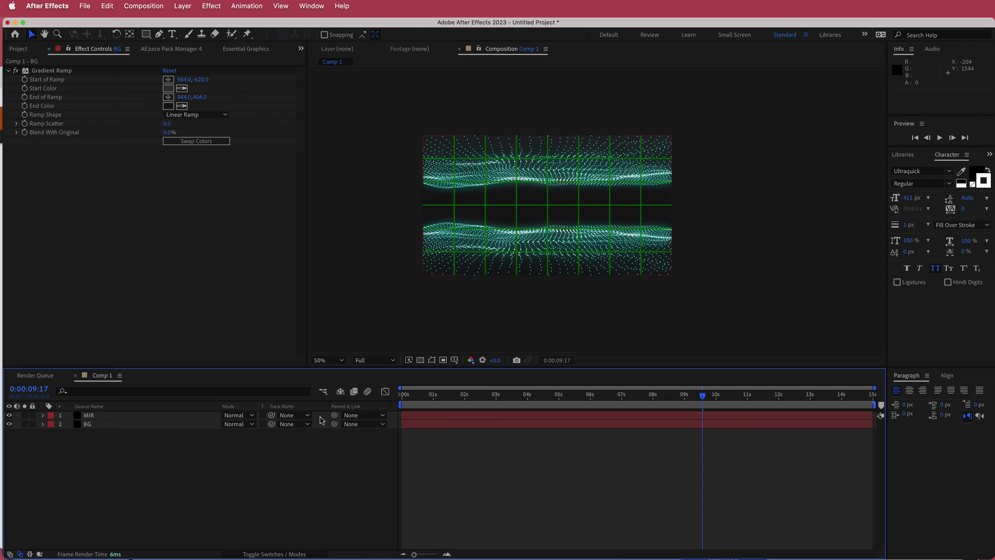
- Add a new adjustment layer at the top of the layer stack
{"action": "right_click", "coordinate": [320, 417]}
{"action": "mouse_move", "coordinate": [334, 426]}
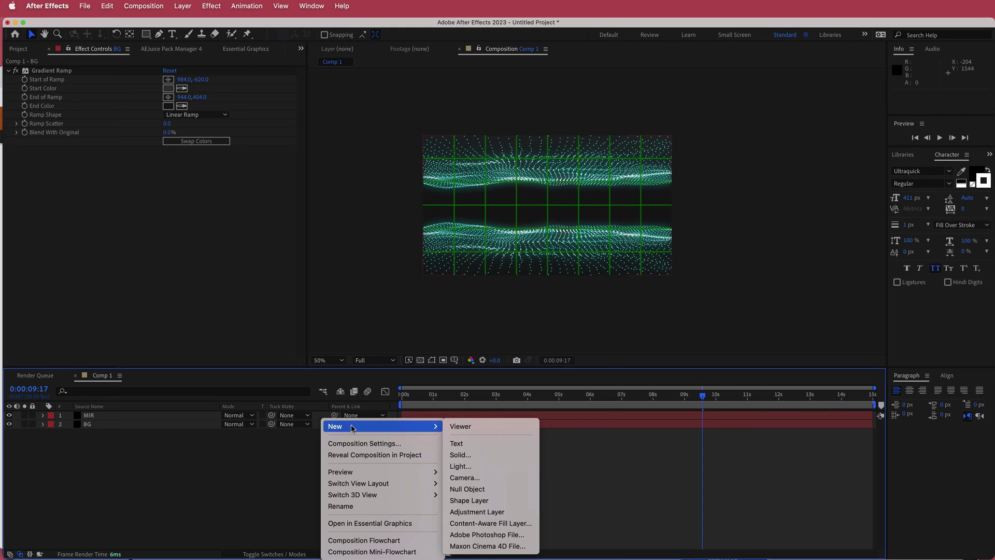
{"action": "left_click", "coordinate": [491, 512]}
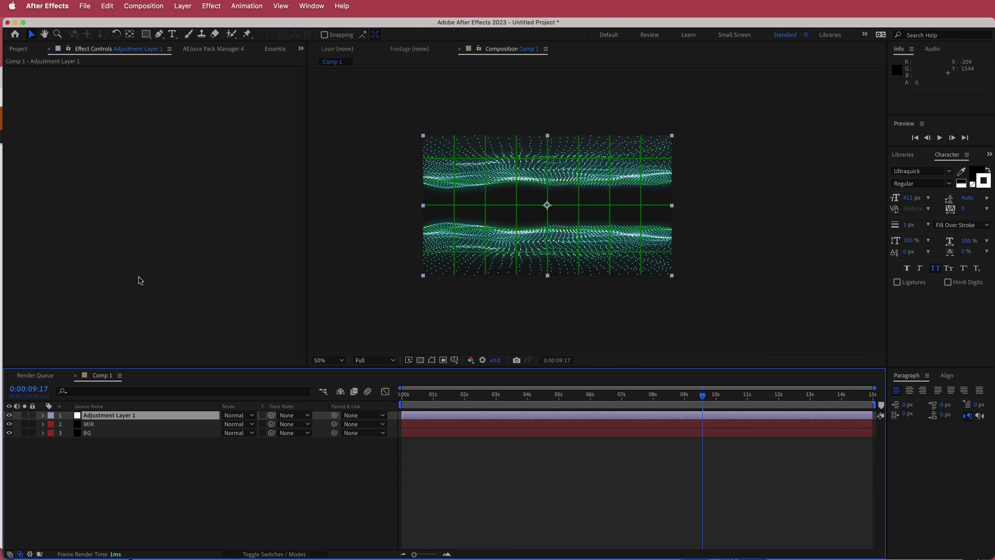
- Apply Curves and bend the RGB curve into an S-shape, darkening shadows and lifting highlights
{"action": "key", "text": "ctrl+space"}
{"action": "type", "text": "curv"}
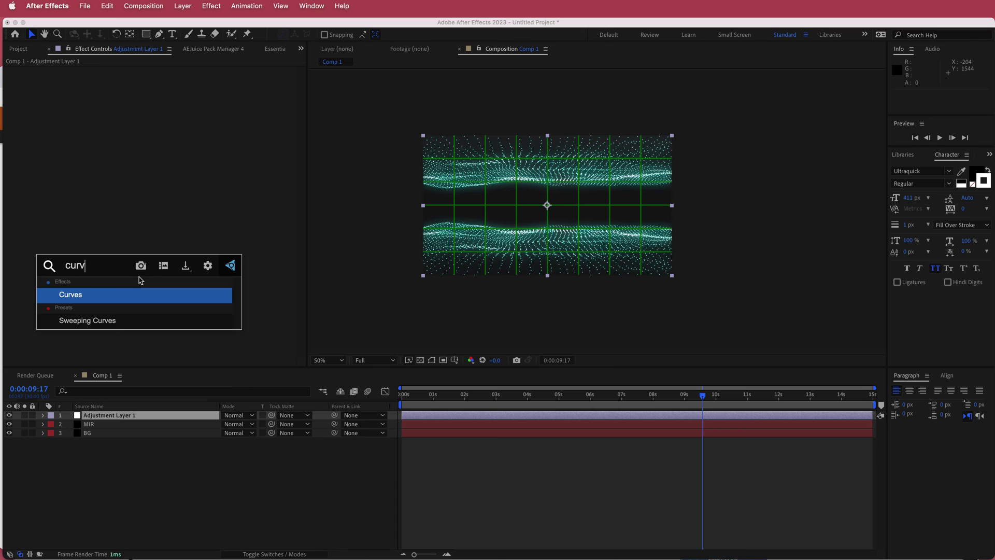
{"action": "key", "text": "Return"}
{"action": "left_click_drag", "start_coordinate": [77, 189], "coordinate": [77, 204]}
{"action": "left_click_drag", "start_coordinate": [124, 151], "coordinate": [113, 144]}
{"action": "left_click_drag", "start_coordinate": [78, 206], "coordinate": [76, 208]}
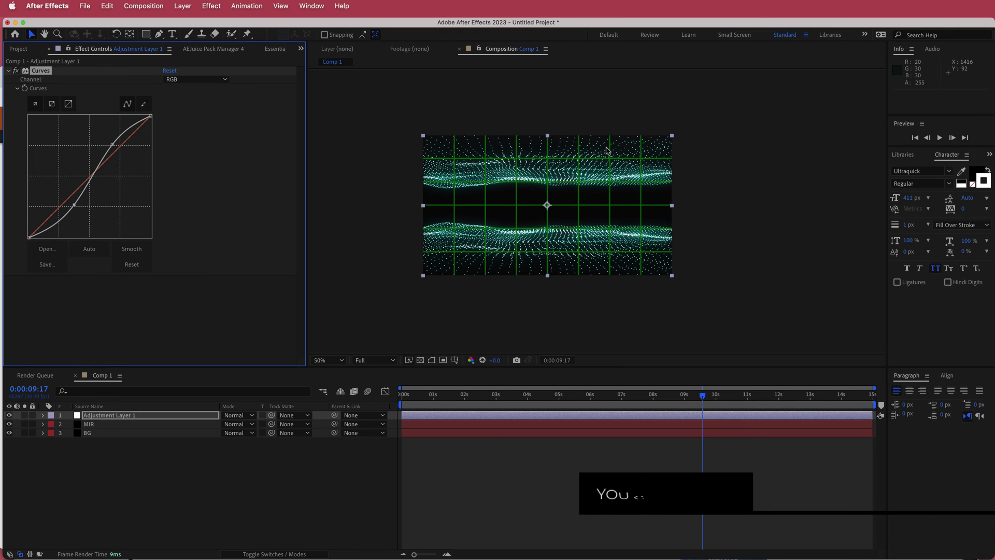
- Add Adjustment Layer 2 with a Noise effect at an amount of 8%
{"action": "right_click", "coordinate": [321, 418]}
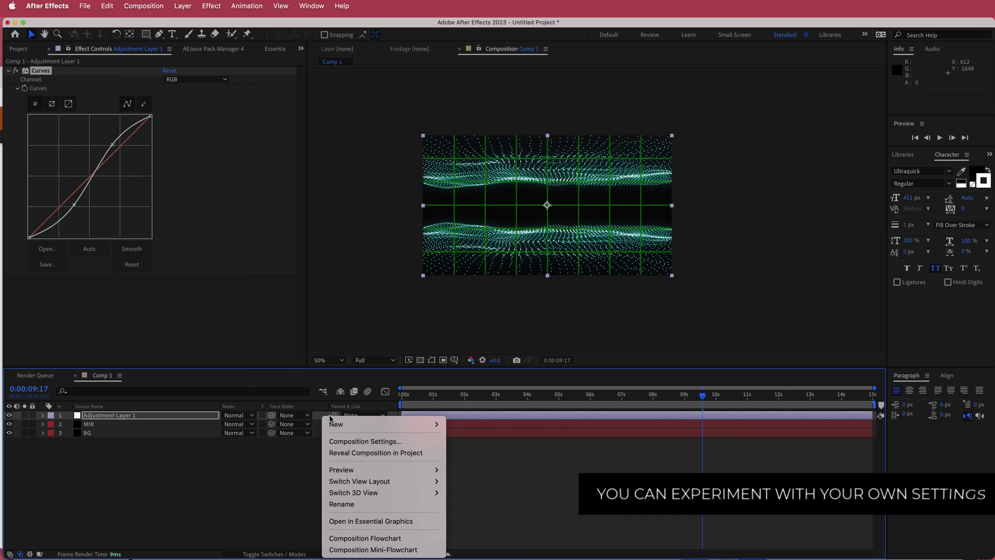
{"action": "mouse_move", "coordinate": [363, 424]}
{"action": "left_click", "coordinate": [477, 510]}
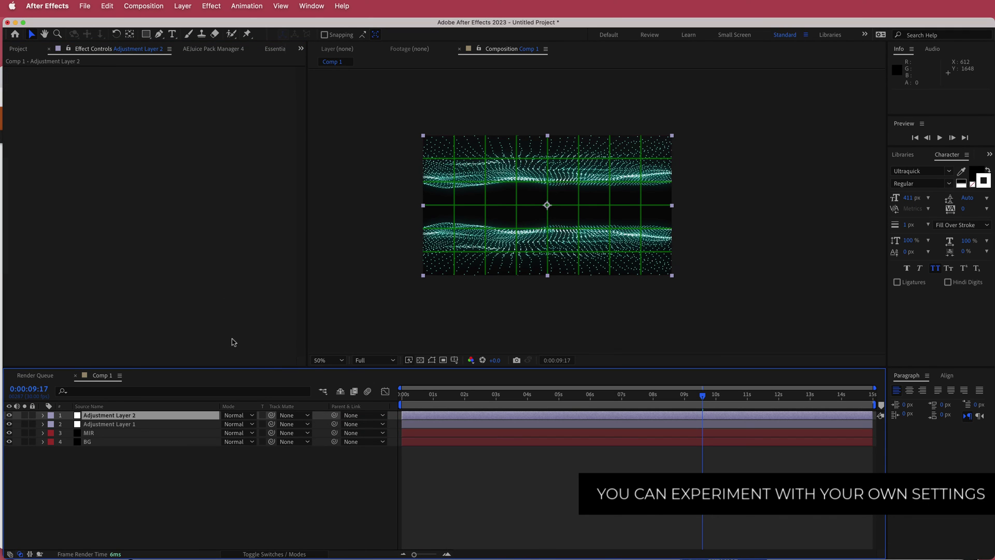
{"action": "key", "text": "ctrl+space"}
{"action": "type", "text": "nois"}
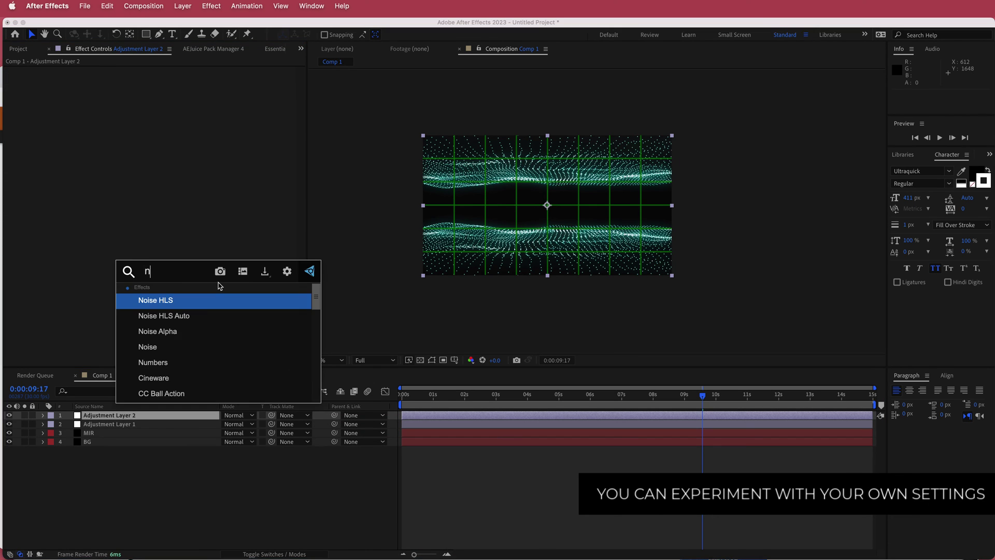
{"action": "key", "text": "Down"}
{"action": "key", "text": "Down"}
{"action": "key", "text": "Down"}
{"action": "key", "text": "Return"}
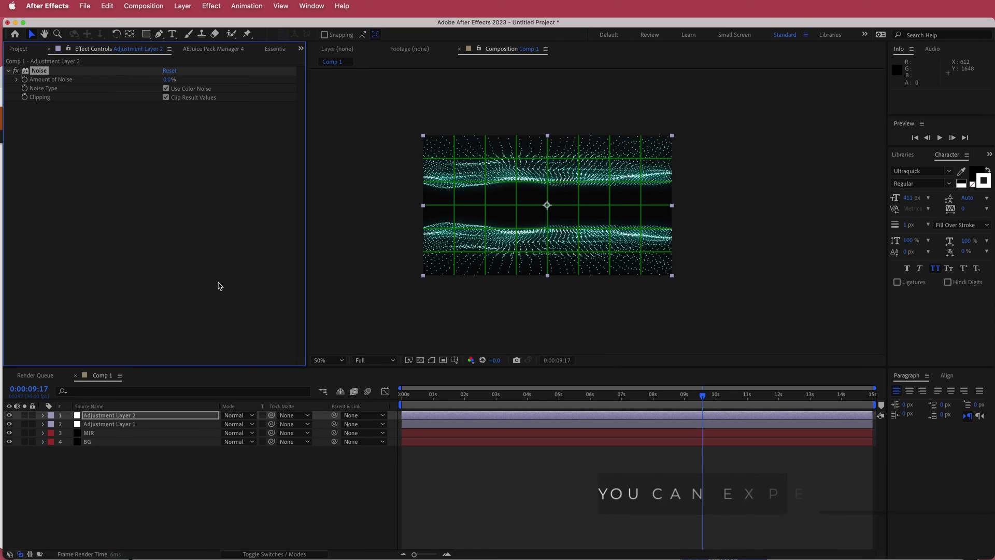
{"action": "left_click", "coordinate": [171, 79]}
{"action": "key", "text": "Return"}
- Set the viewer magnification to Fit up to 100% and return to an earlier frame
{"action": "left_click", "coordinate": [327, 360]}
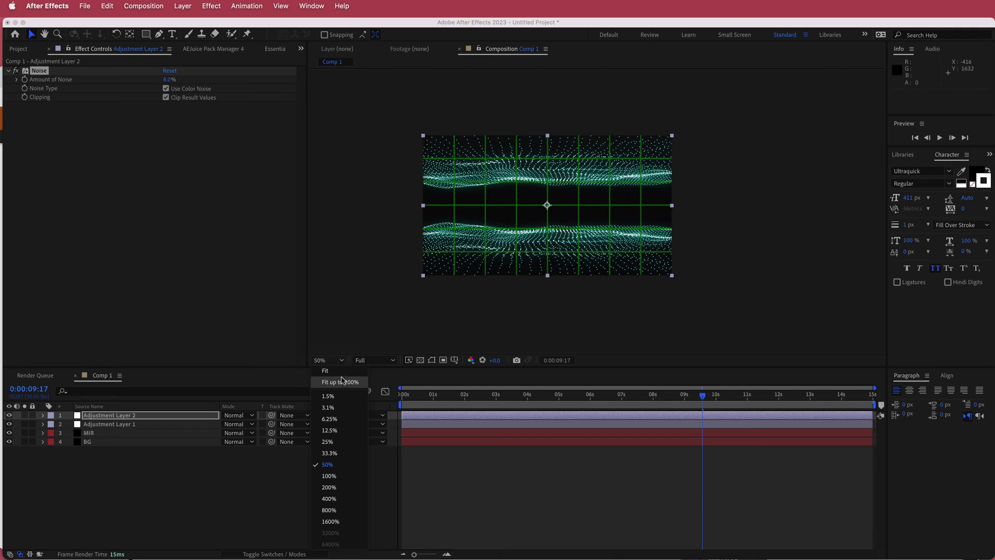
{"action": "left_click", "coordinate": [343, 383]}
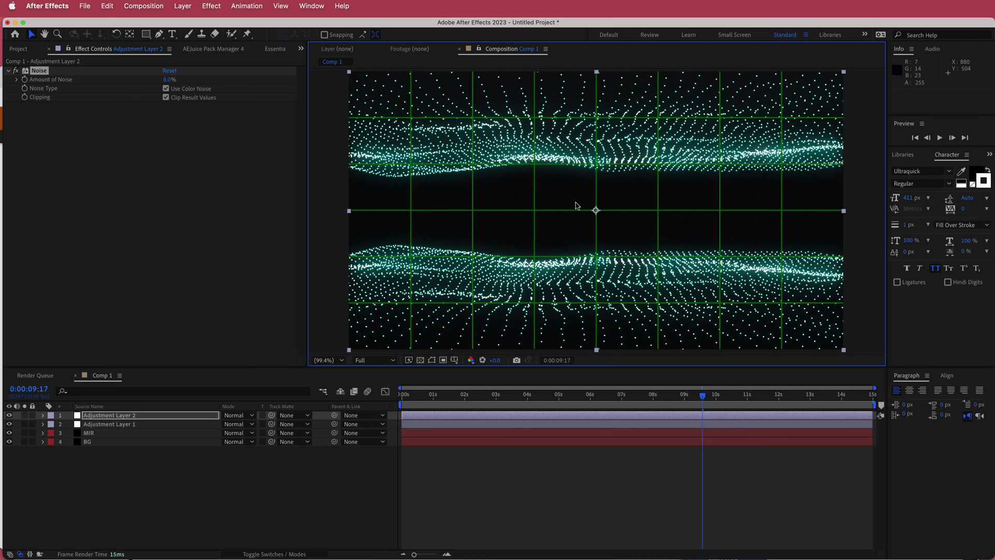
{"action": "left_click_drag", "start_coordinate": [442, 394], "coordinate": [528, 398]}
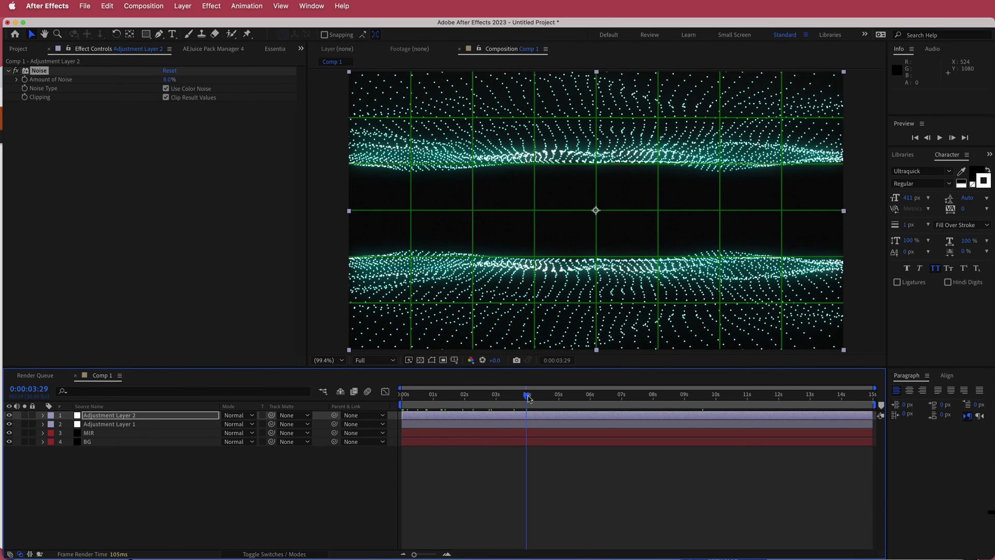
- Apply Turbulent Displace to the MIR layer with Amount 20
{"action": "left_click", "coordinate": [96, 433]}
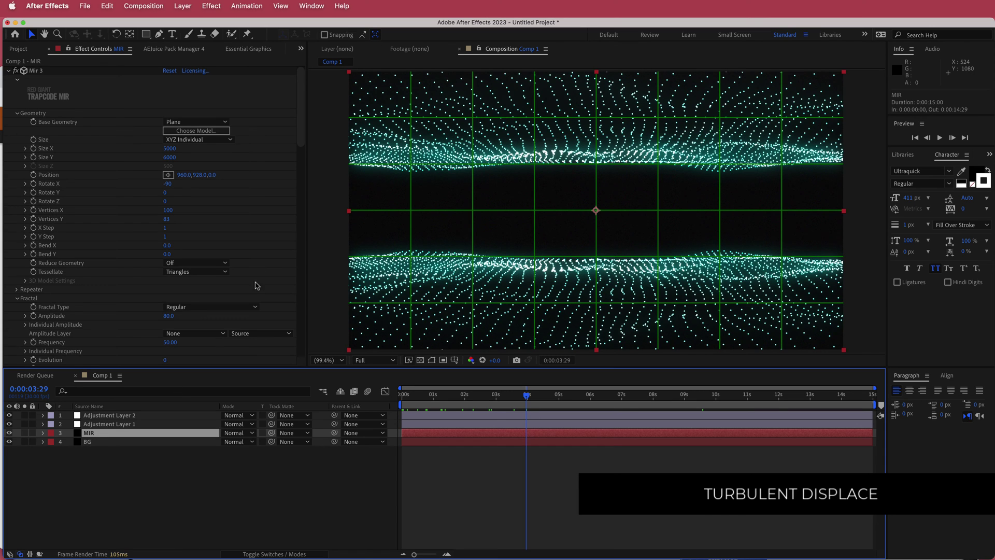
{"action": "key", "text": "ctrl+space"}
{"action": "type", "text": "tur"}
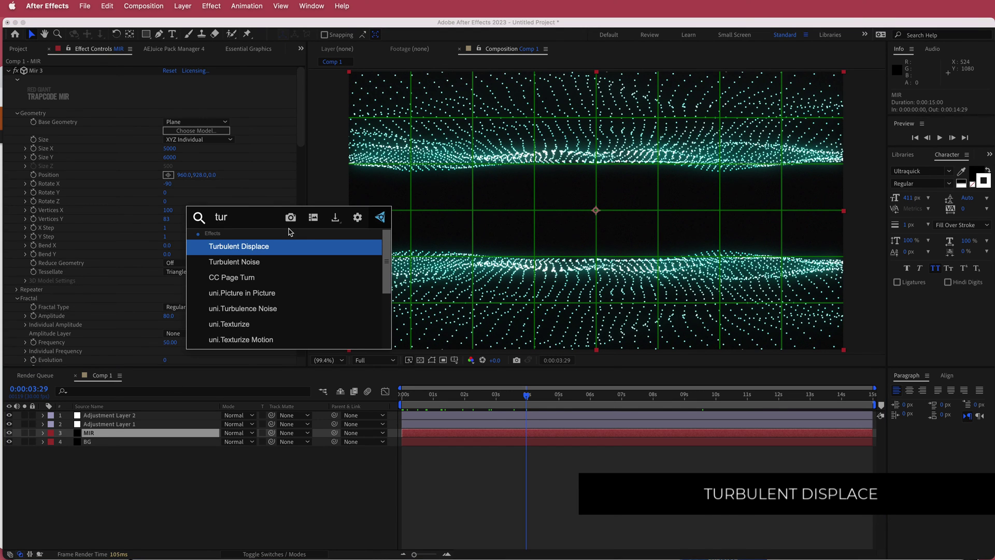
{"action": "key", "text": "Return"}
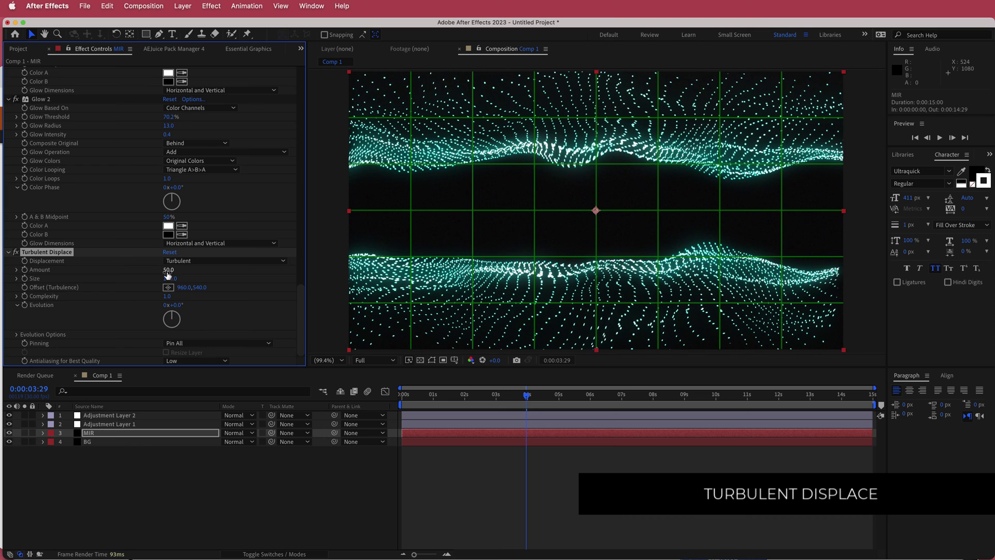
{"action": "left_click_drag", "start_coordinate": [167, 270], "coordinate": [158, 275]}
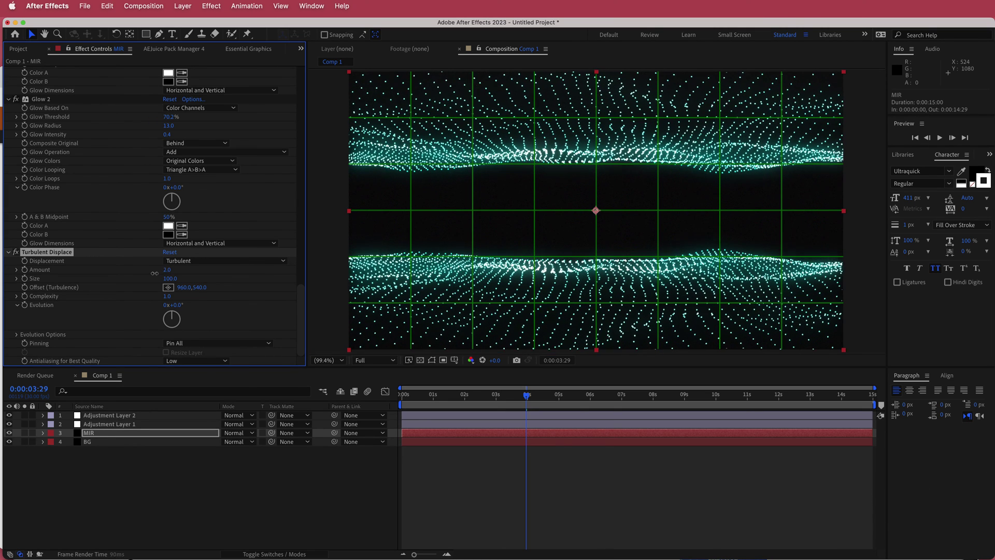
{"action": "left_click", "coordinate": [167, 270]}
{"action": "type", "text": "20"}
{"action": "key", "text": "Return"}
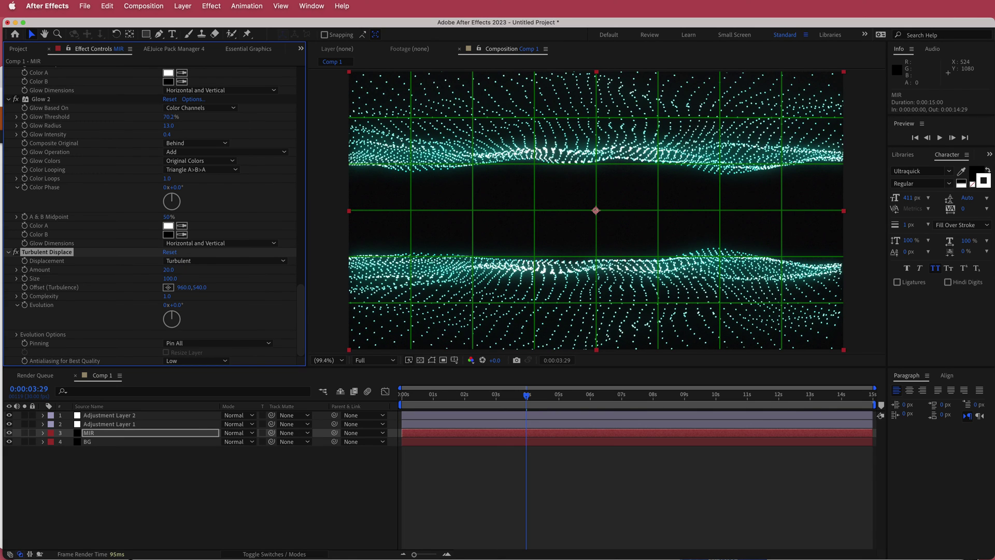
- Set the displacement Size to 25, preview Evolution values, and undo Evolution back to zero
{"action": "left_click", "coordinate": [170, 278]}
{"action": "key", "text": "Return"}
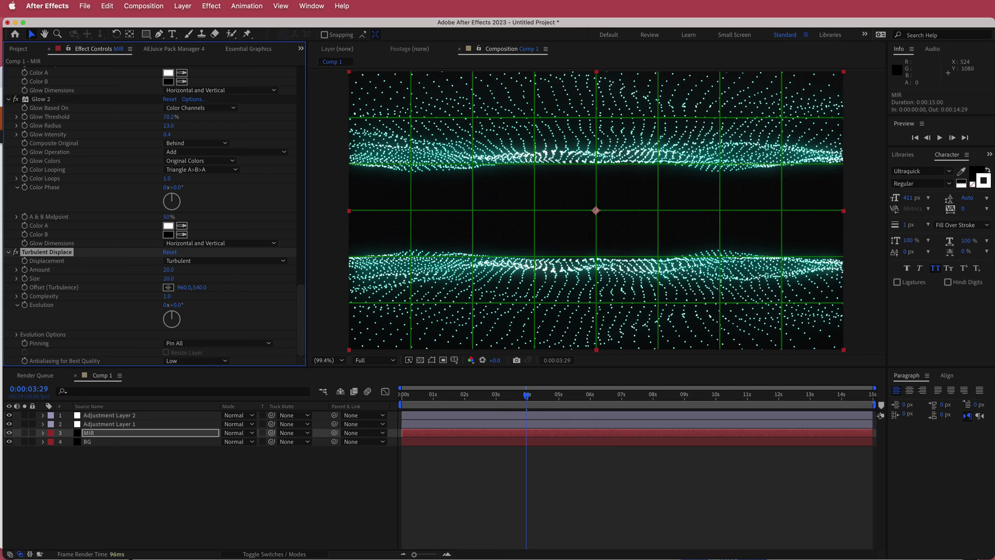
{"action": "left_click", "coordinate": [169, 278]}
{"action": "type", "text": "25"}
{"action": "key", "text": "Return"}
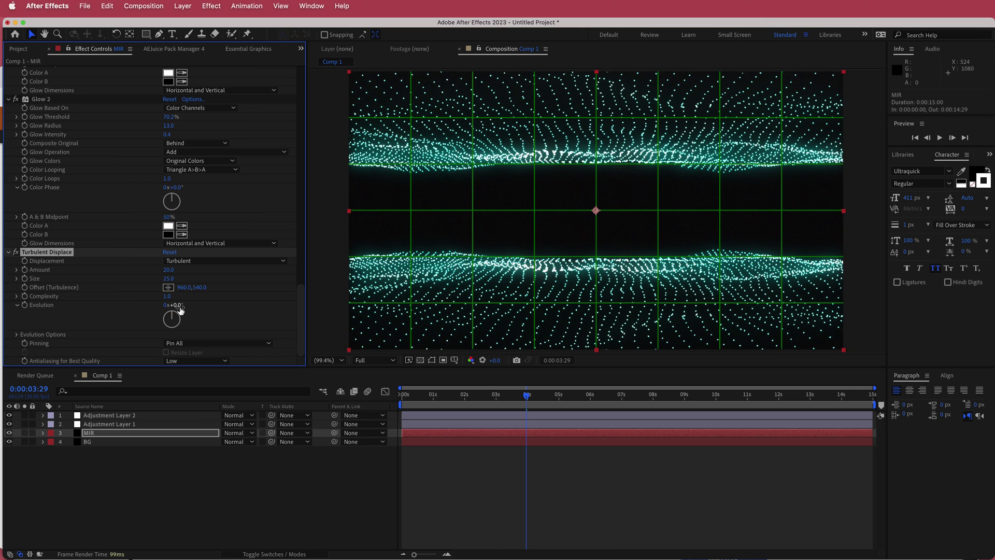
{"action": "left_click_drag", "start_coordinate": [165, 305], "coordinate": [140, 305]}
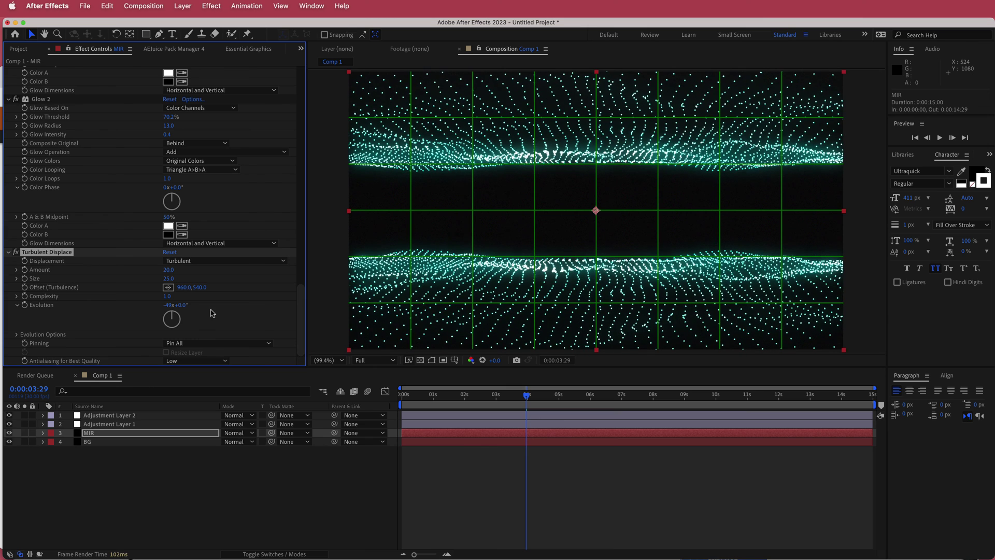
{"action": "key", "text": "super+z"}
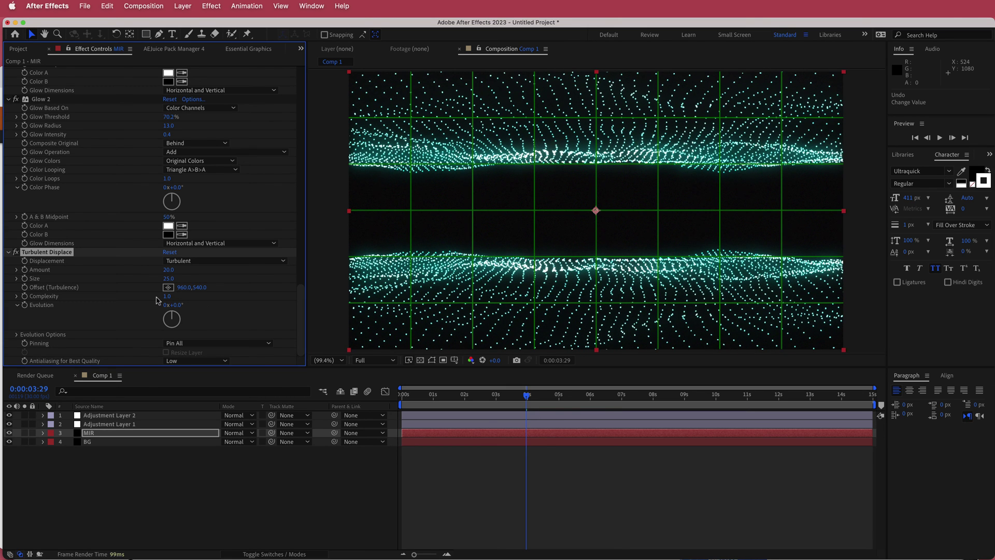
- Drive Turbulent Displace Evolution with the expression time*10 and preview the animation from the start
{"action": "left_click", "coordinate": [27, 308], "text": "alt"}
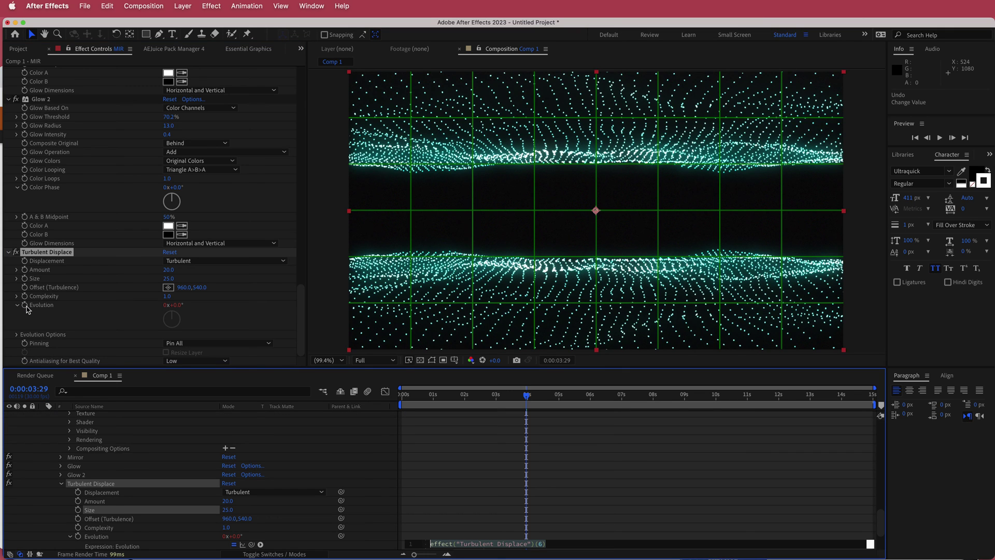
{"action": "type", "text": "time"}
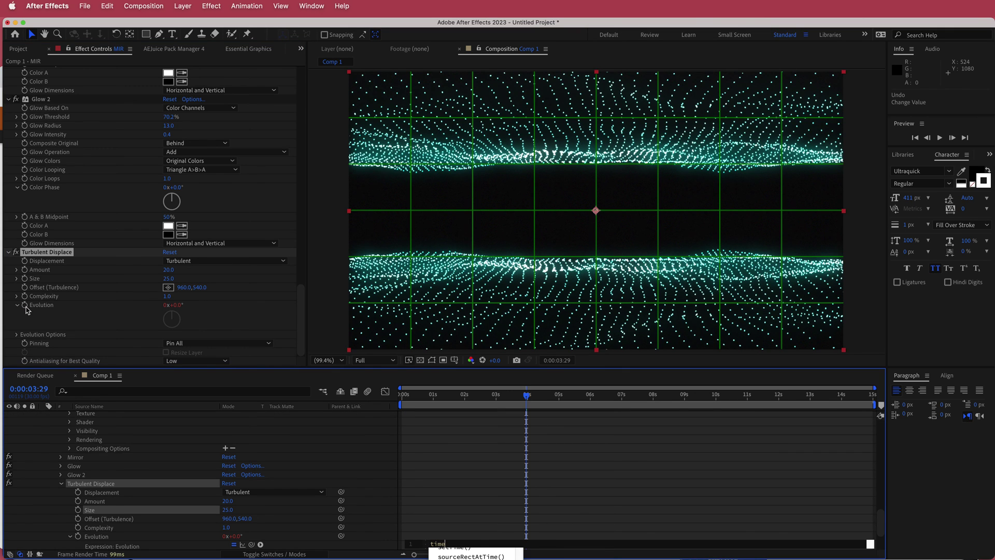
{"action": "type", "text": "*10"}
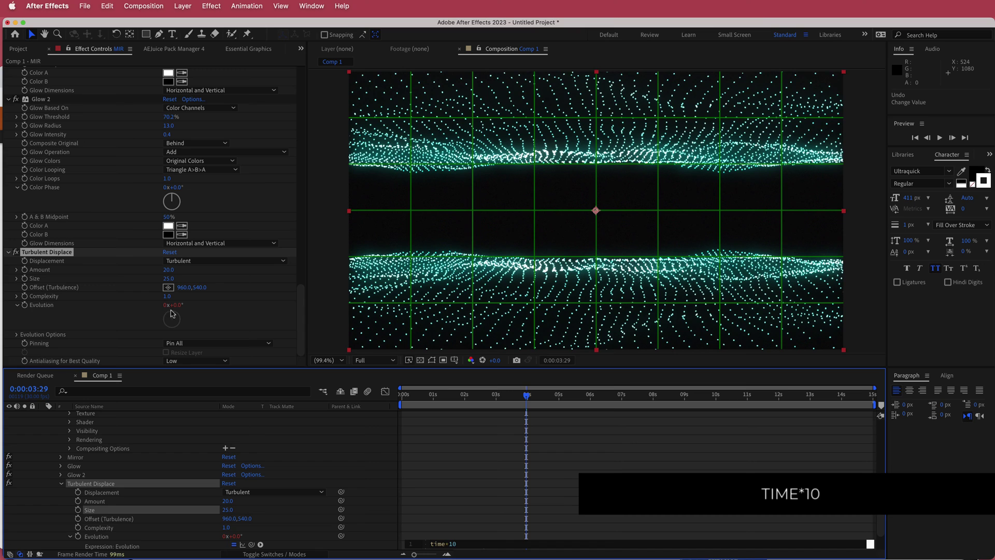
{"action": "left_click_drag", "start_coordinate": [526, 399], "coordinate": [401, 401]}
{"action": "key", "text": "space"}
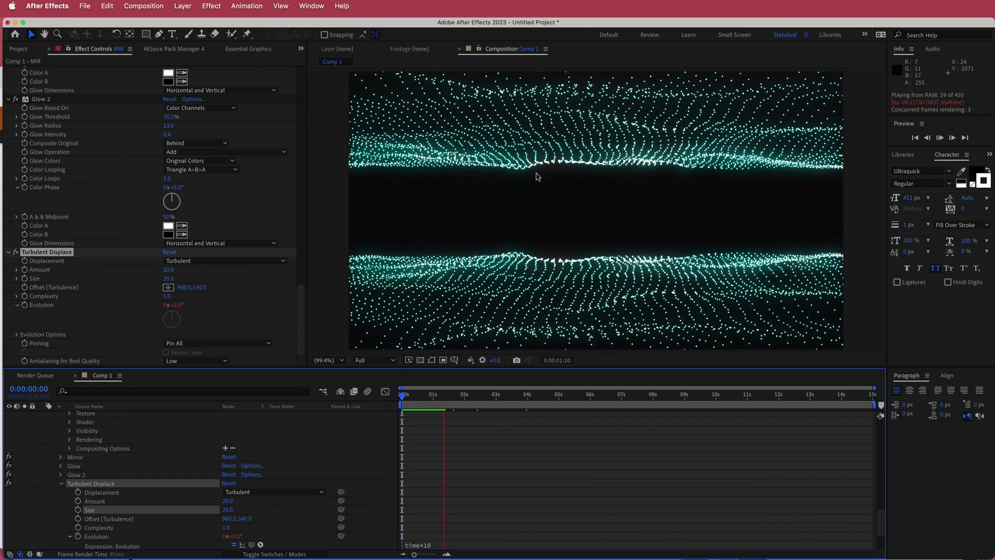
{"action": "key", "text": "space"}
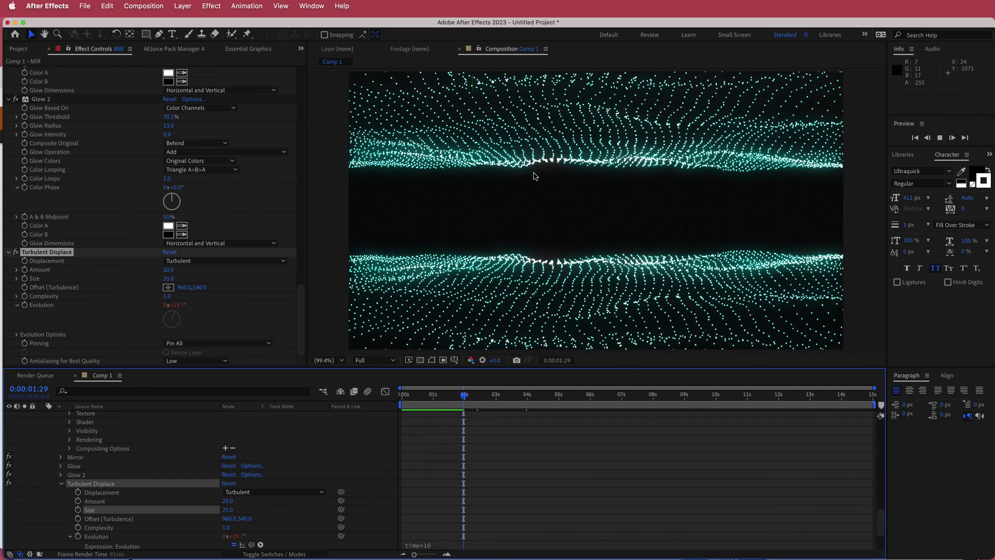
{"action": "left_click_drag", "start_coordinate": [462, 397], "coordinate": [549, 398]}
{"action": "scroll", "coordinate": [238, 460], "scroll_direction": "up", "scroll_amount": 5}
{"action": "scroll", "coordinate": [238, 460], "scroll_direction": "up", "scroll_amount": 10}
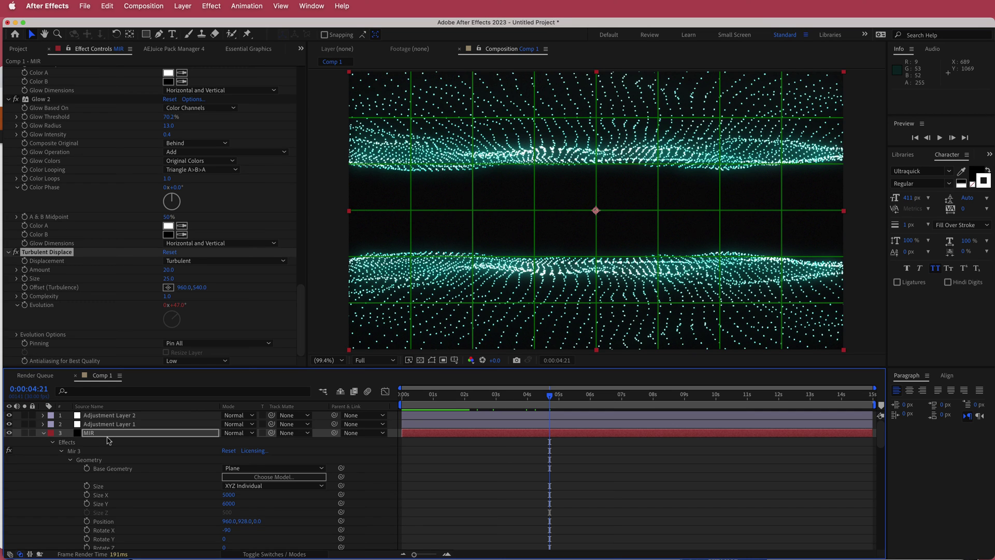
- Apply Optics Compensation to MIR with a Field Of View of 44.4
{"action": "key", "text": "ctrl+space"}
{"action": "type", "text": "opt"}
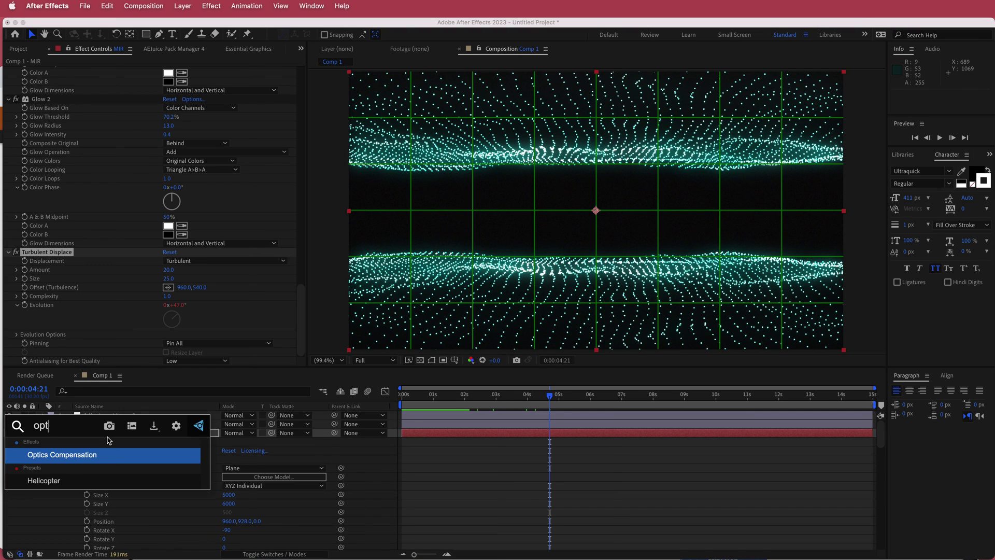
{"action": "key", "text": "Return"}
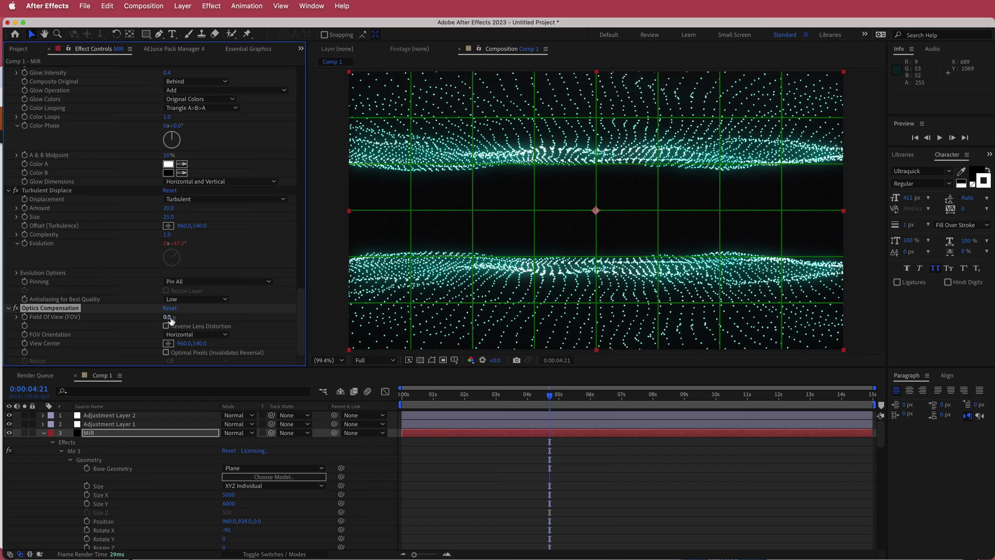
{"action": "left_click_drag", "start_coordinate": [202, 318], "coordinate": [390, 311]}
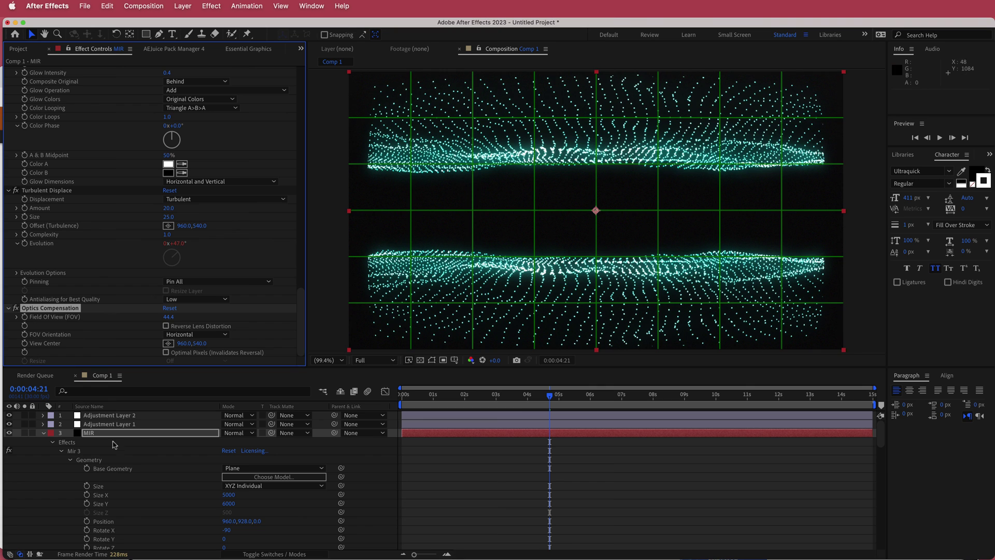
- Scale the MIR layer up to about 111%
{"action": "left_click", "coordinate": [89, 434]}
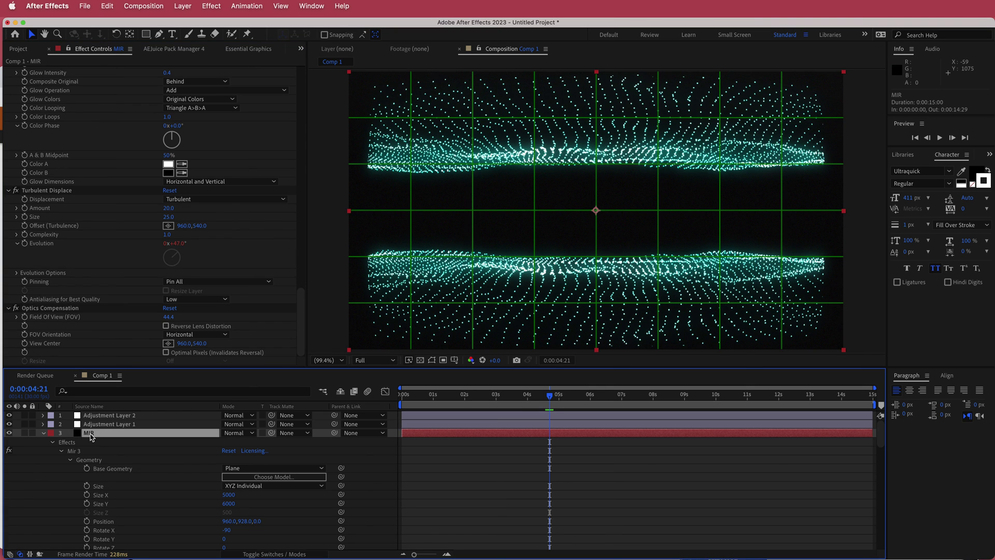
{"action": "key", "text": "s"}
{"action": "mouse_move", "coordinate": [238, 441]}
{"action": "left_mouse_down"}
{"action": "mouse_move", "coordinate": [248, 442]}
{"action": "mouse_move", "coordinate": [237, 434]}
{"action": "left_mouse_up"}
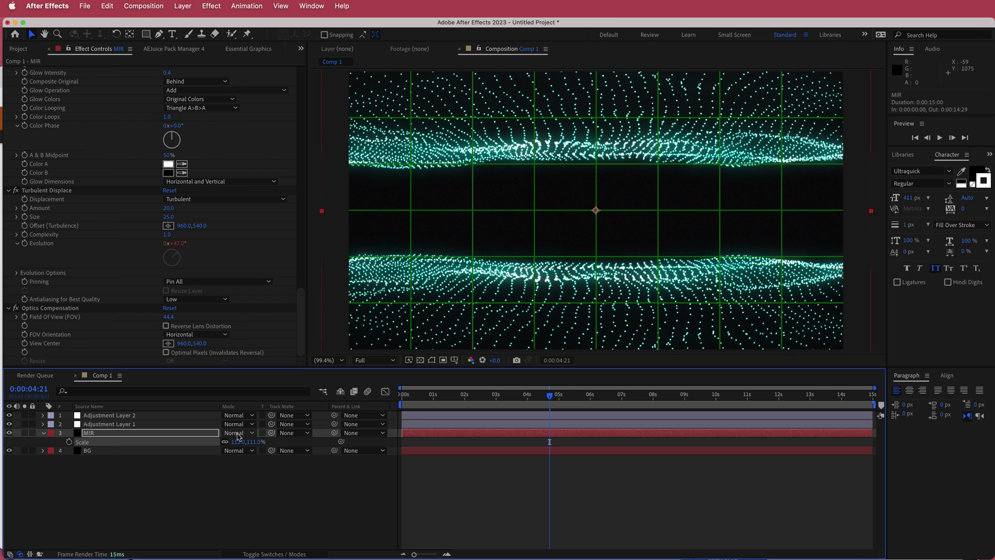